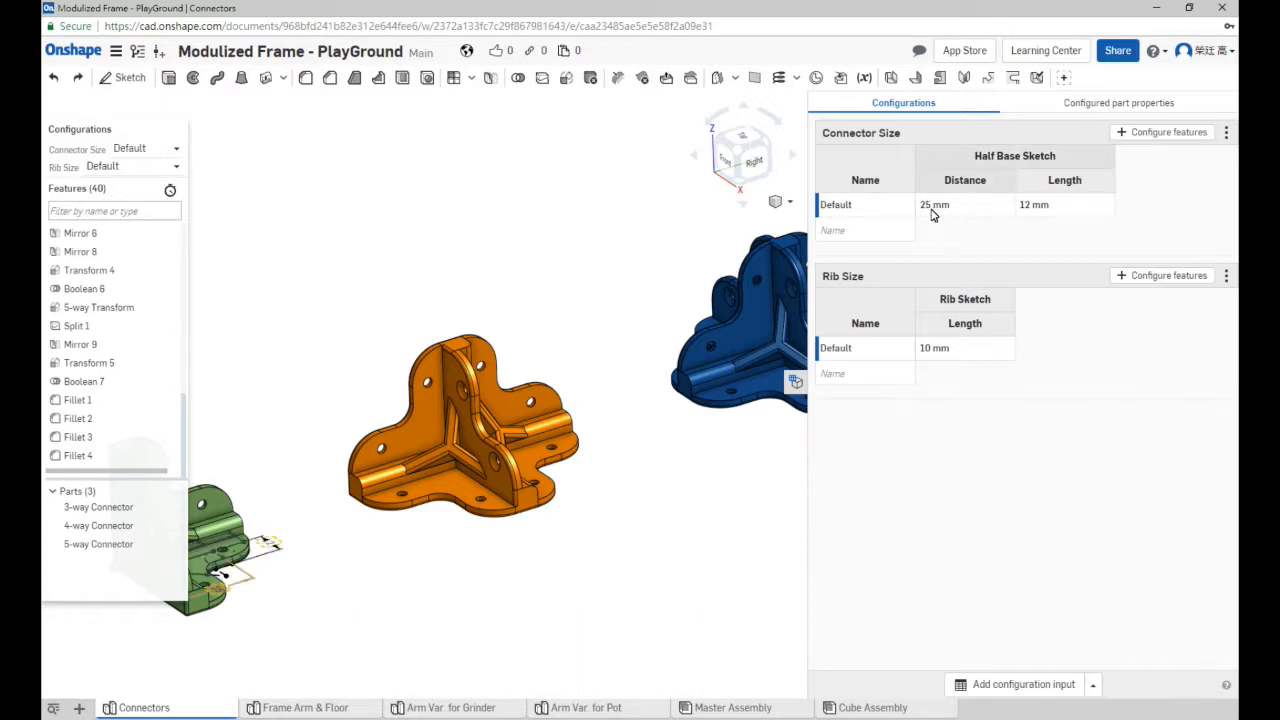
- Resize the default connectors: Half Base Sketch distance 40 mm and length 25 mm, with Rib Sketch length 20 mm
{"action": "left_click", "coordinate": [931, 212]}
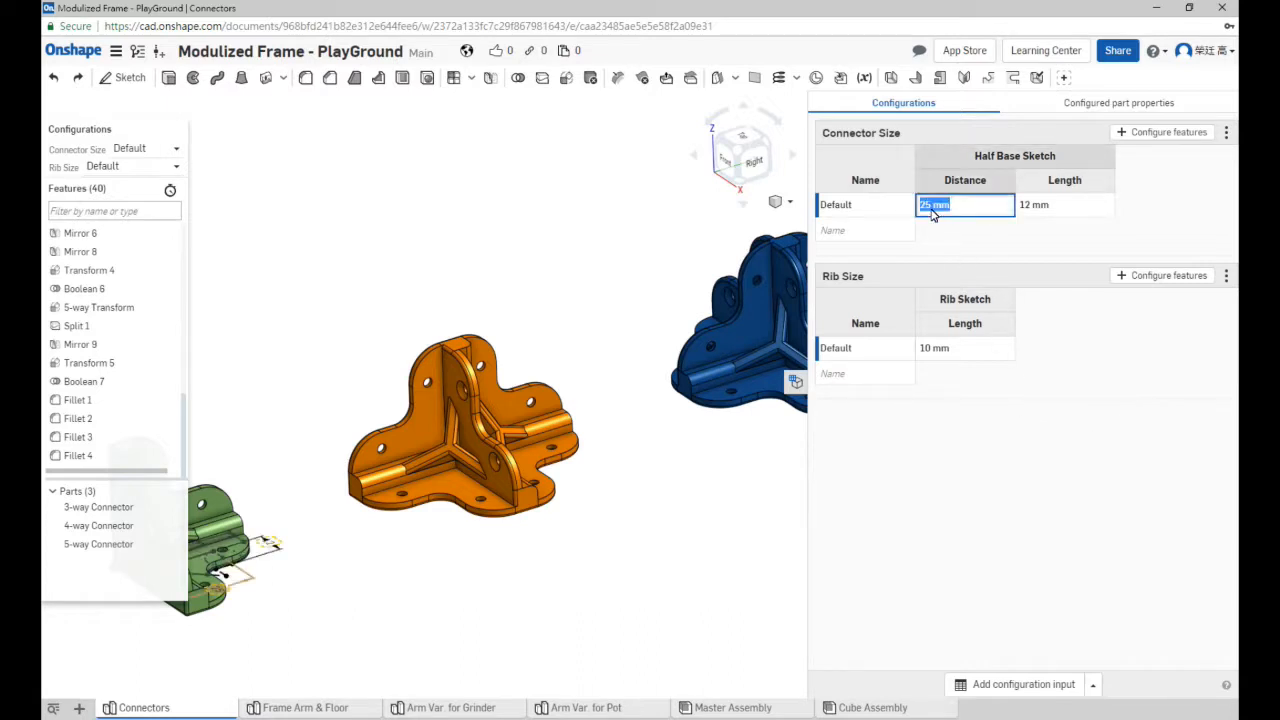
{"action": "type", "text": "40"}
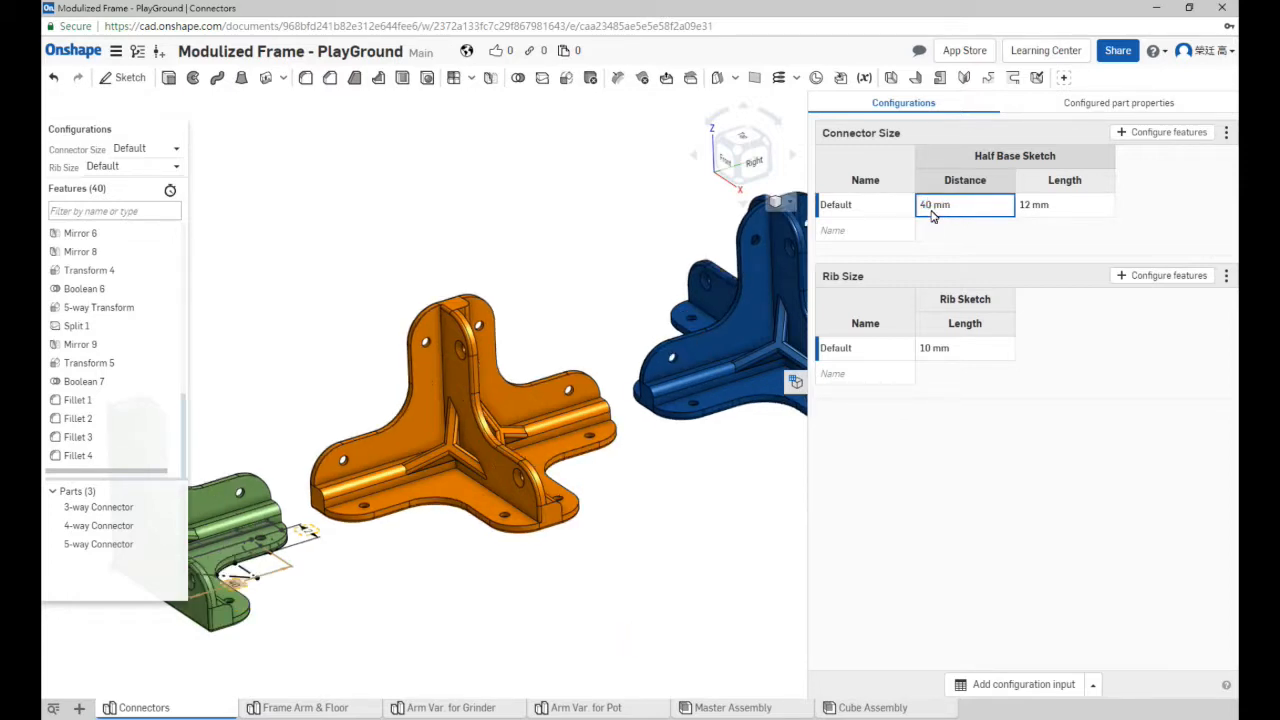
{"action": "left_click", "coordinate": [1034, 212]}
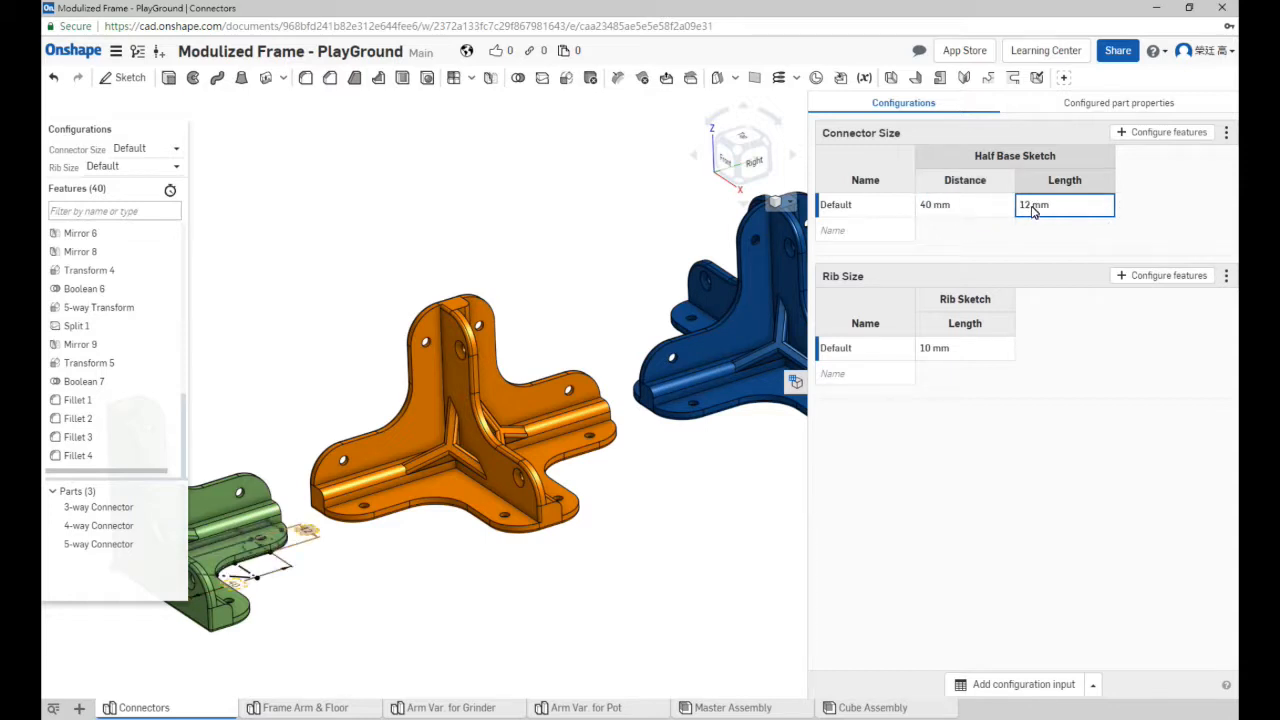
{"action": "double_click", "coordinate": [1034, 212]}
{"action": "type", "text": "25"}
{"action": "key", "text": "Return"}
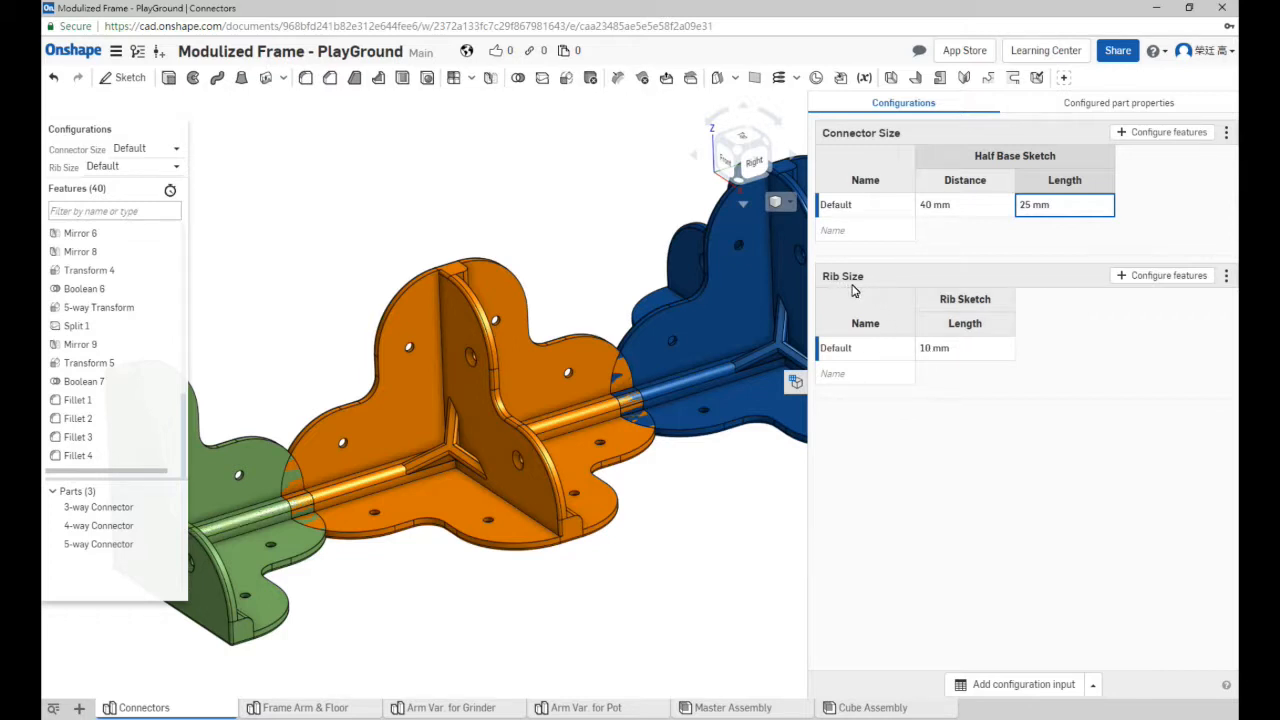
{"action": "double_click", "coordinate": [934, 350]}
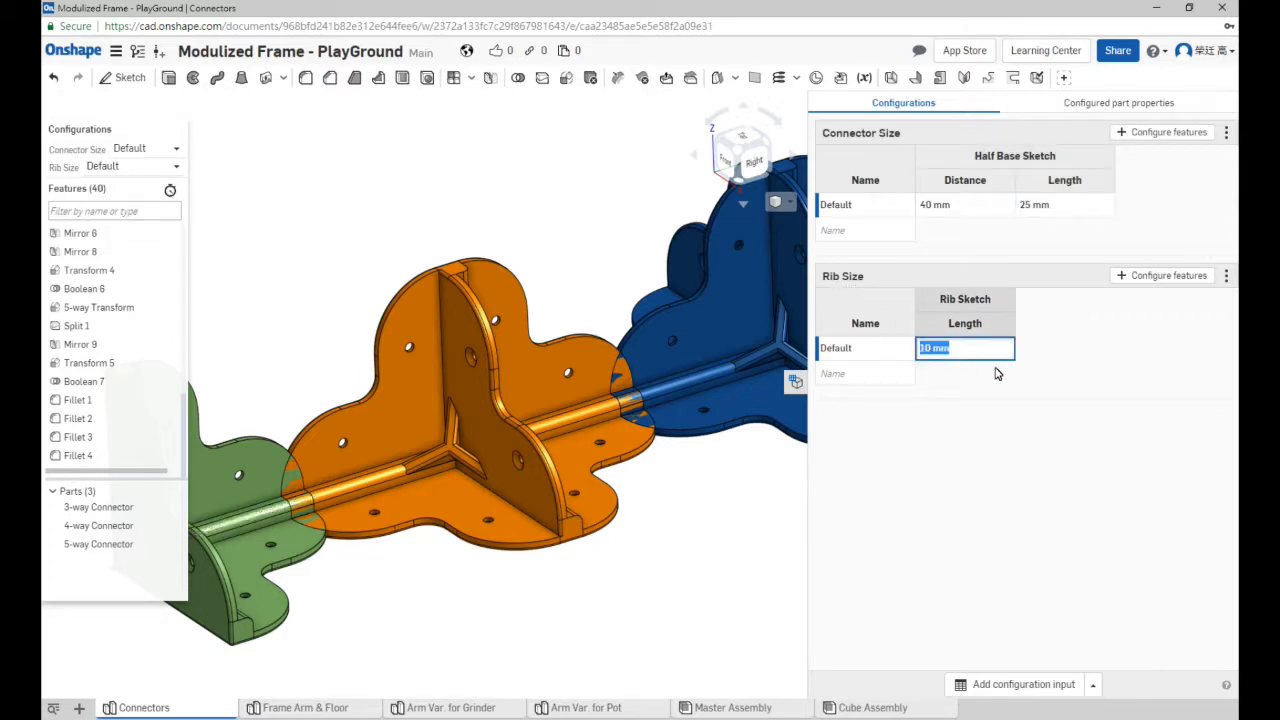
{"action": "type", "text": "20"}
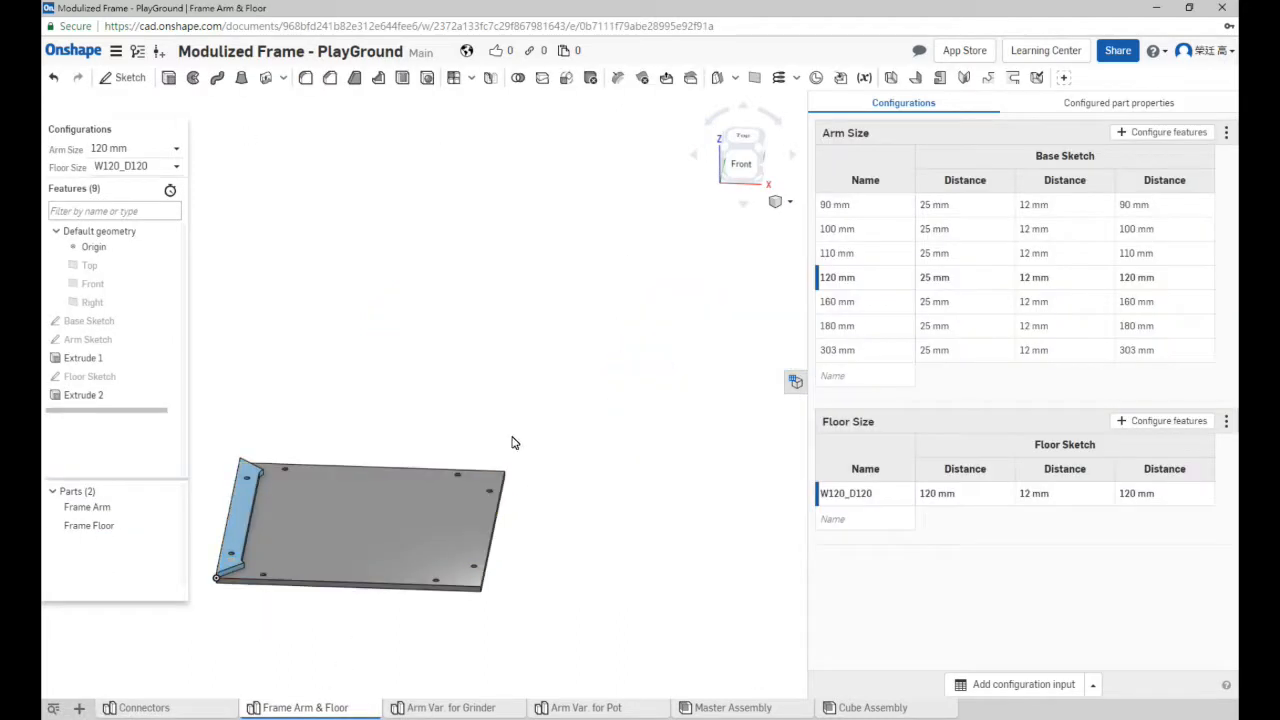
- Examine the Frame Arm part and its Base Sketch distances for the Arm Size configurations in Frame Arm & Floor
{"action": "mouse_move", "coordinate": [714, 524]}
{"action": "right_mouse_down"}
{"action": "mouse_move", "coordinate": [713, 505]}
{"action": "mouse_move", "coordinate": [709, 525]}
{"action": "right_mouse_up"}
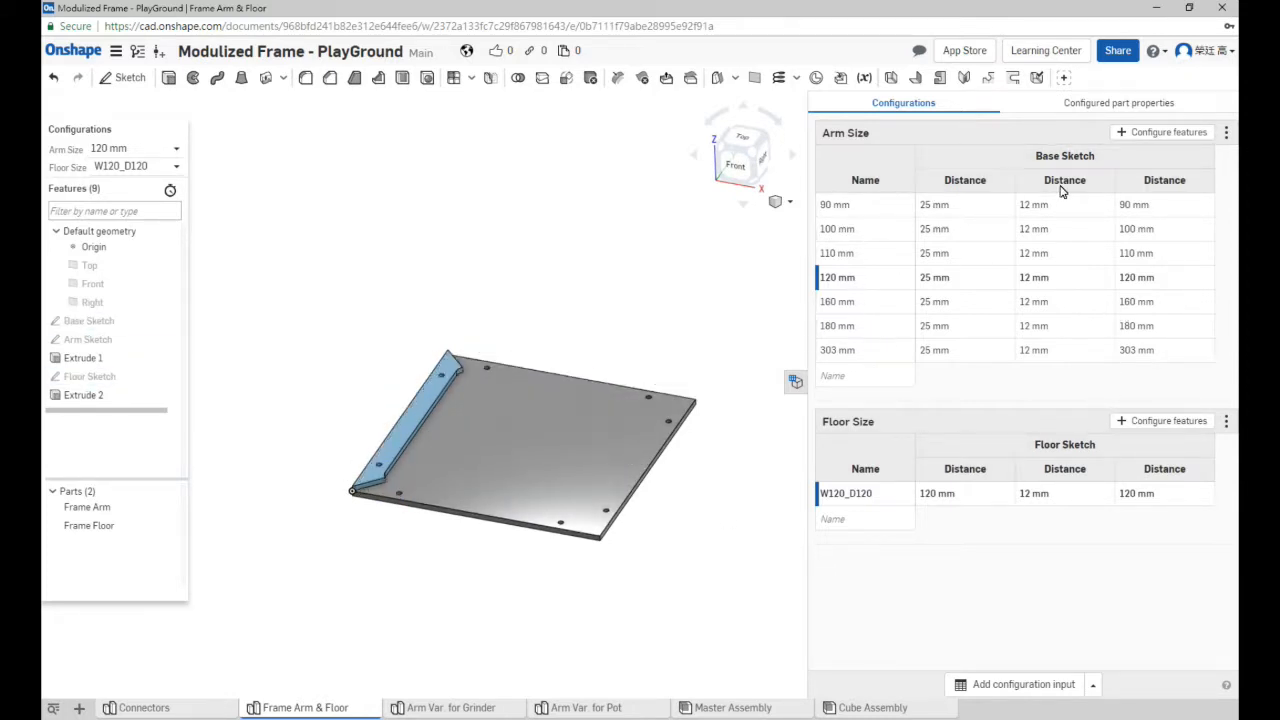
{"action": "left_click", "coordinate": [1128, 207]}
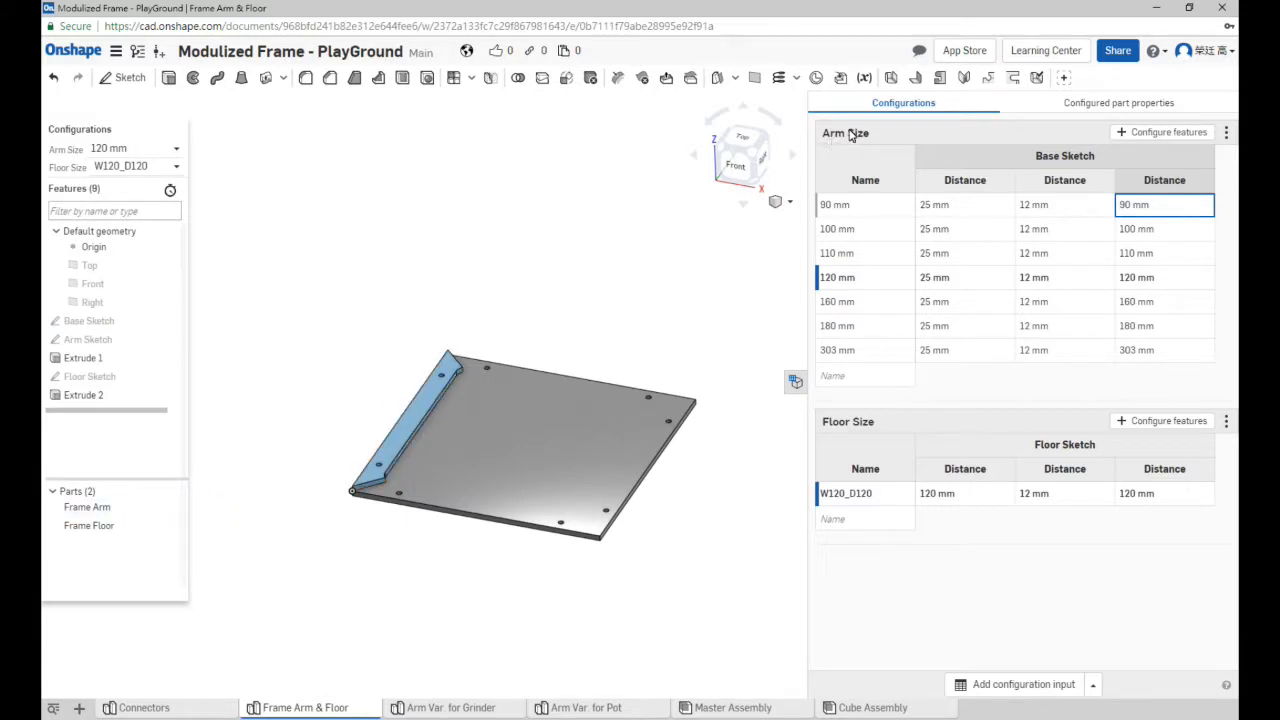
{"action": "left_click", "coordinate": [160, 507]}
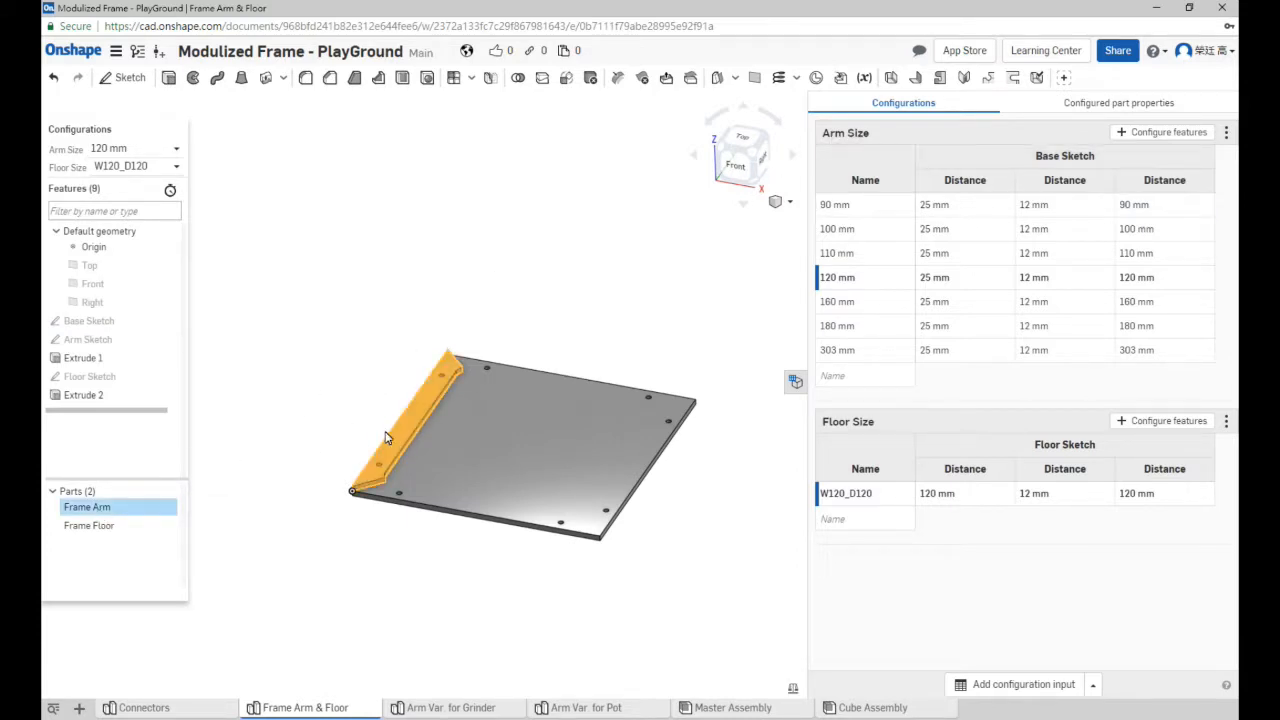
{"action": "left_click", "coordinate": [1139, 205]}
{"action": "left_click", "coordinate": [1141, 229]}
{"action": "left_click", "coordinate": [1146, 254]}
{"action": "left_click", "coordinate": [1149, 280]}
{"action": "left_click", "coordinate": [1152, 301]}
{"action": "left_click", "coordinate": [1155, 328]}
{"action": "left_click", "coordinate": [1163, 207]}
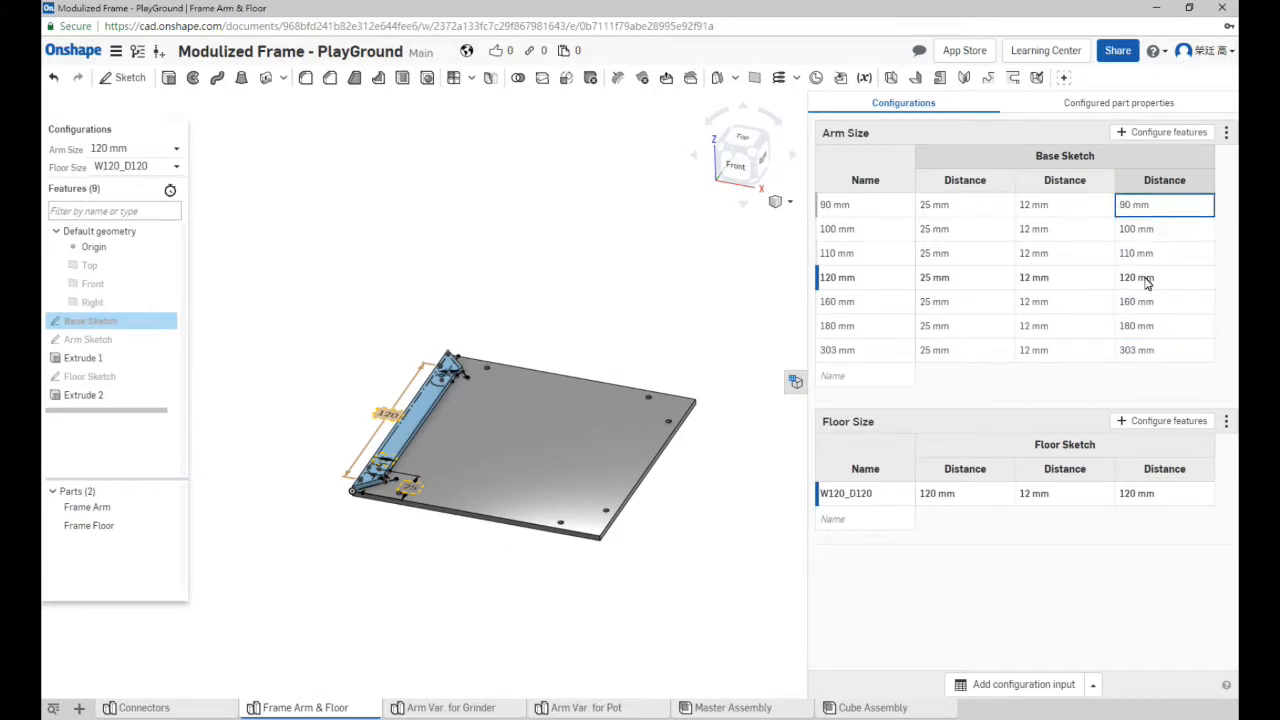
{"action": "left_click", "coordinate": [1149, 360]}
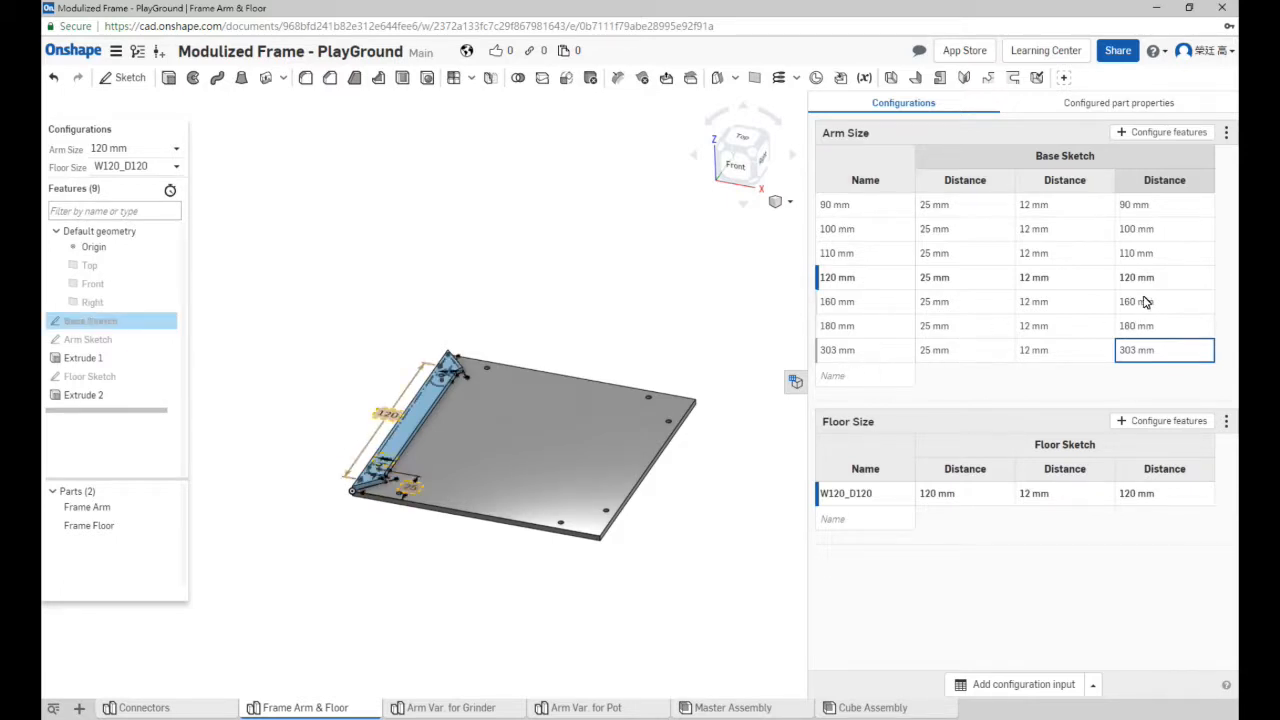
- Add an Arm Size configuration named 150 mm and set its last Base Sketch distance to 150 mm
{"action": "left_click", "coordinate": [882, 377]}
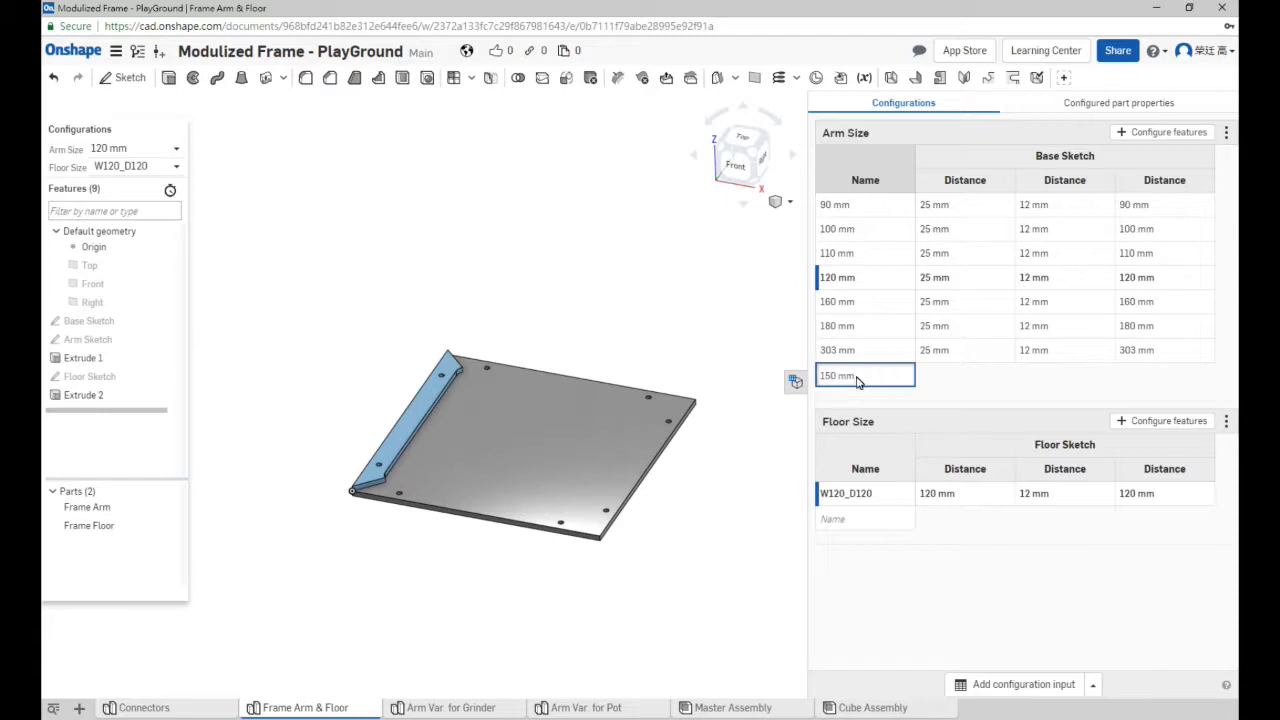
{"action": "left_click", "coordinate": [966, 376]}
{"action": "left_click", "coordinate": [1148, 375]}
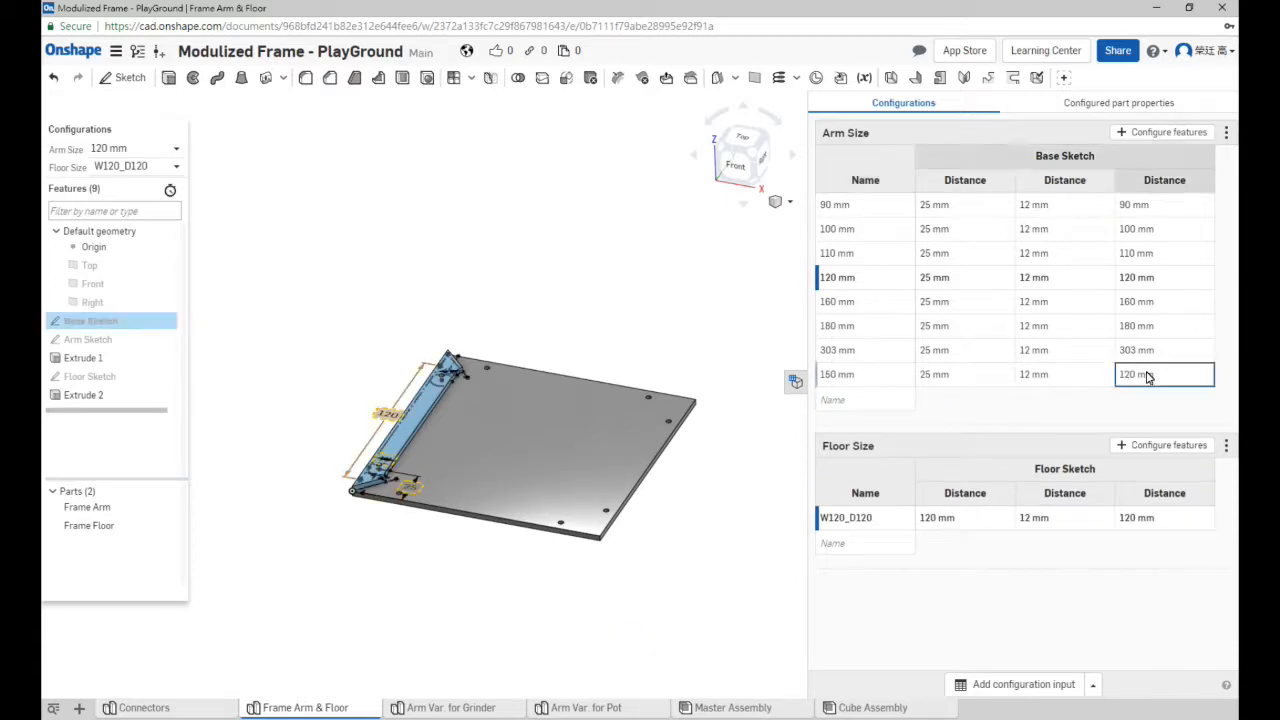
{"action": "double_click", "coordinate": [1135, 377]}
{"action": "type", "text": "150"}
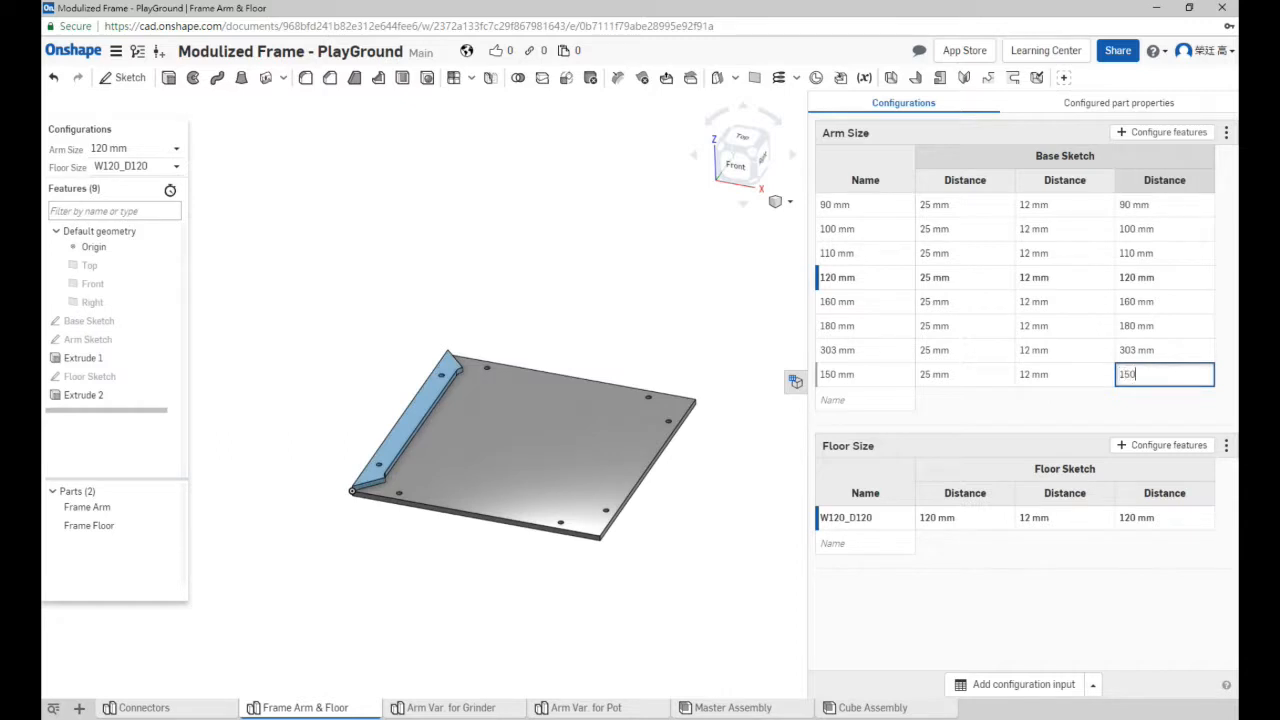
{"action": "key", "text": "Return"}
- Switch the active Arm Size configuration to 150 mm
{"action": "left_click", "coordinate": [848, 379]}
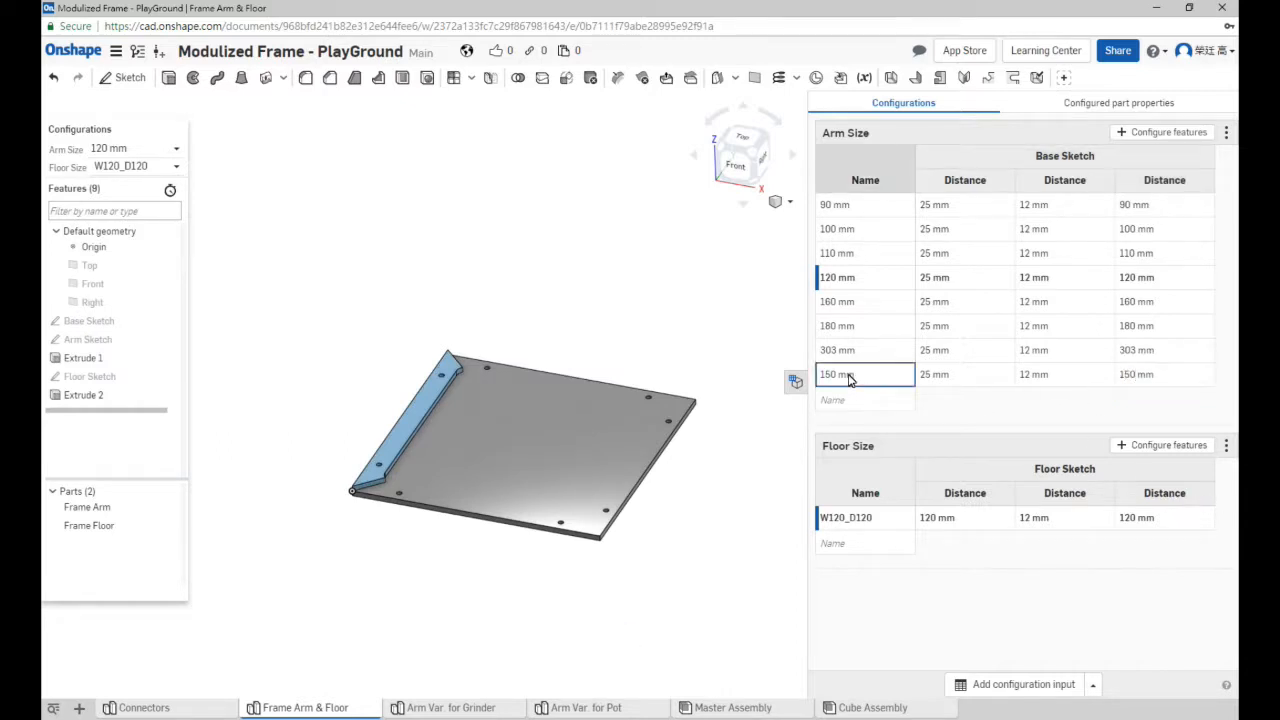
{"action": "right_click", "coordinate": [848, 379]}
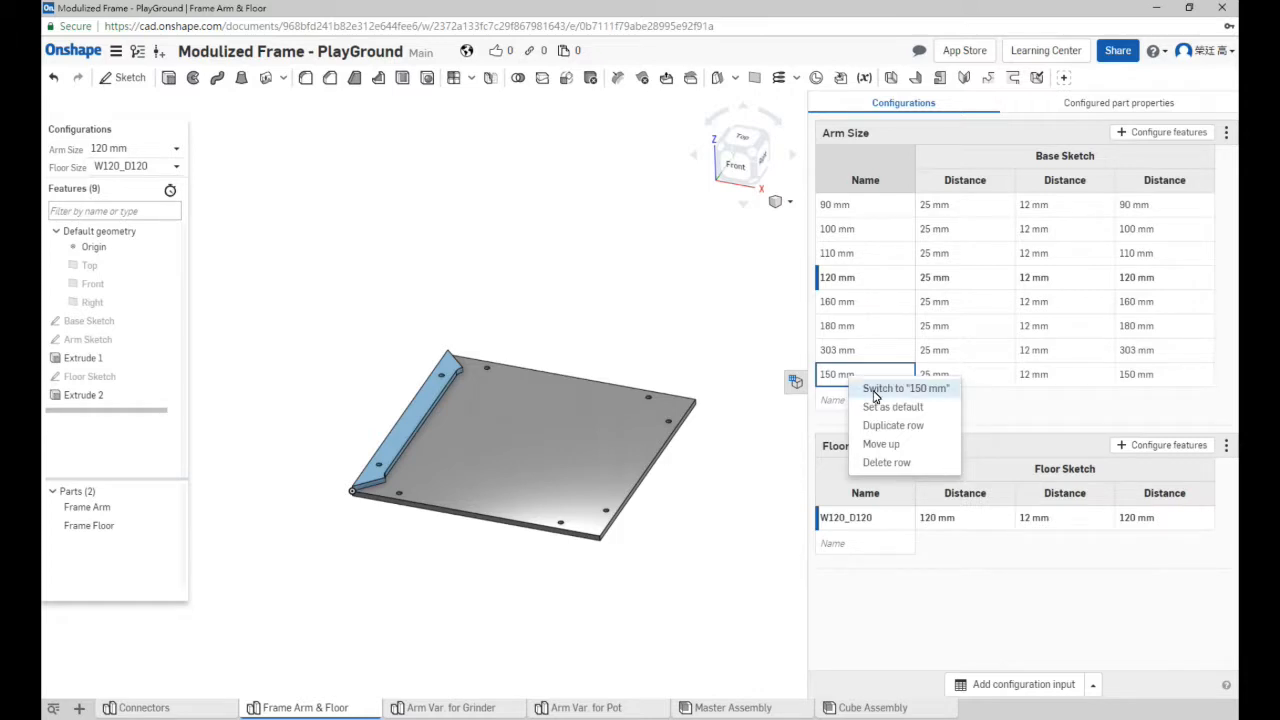
{"action": "left_click", "coordinate": [873, 390]}
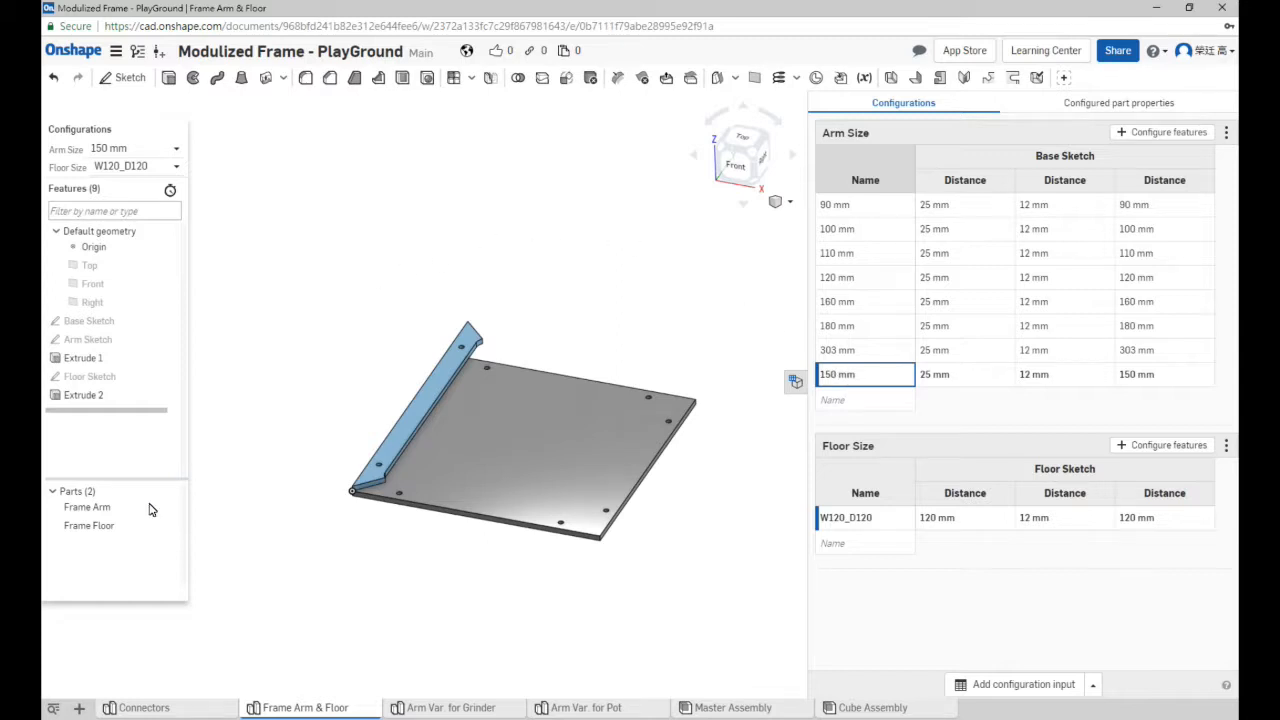
{"action": "right_click", "coordinate": [93, 346]}
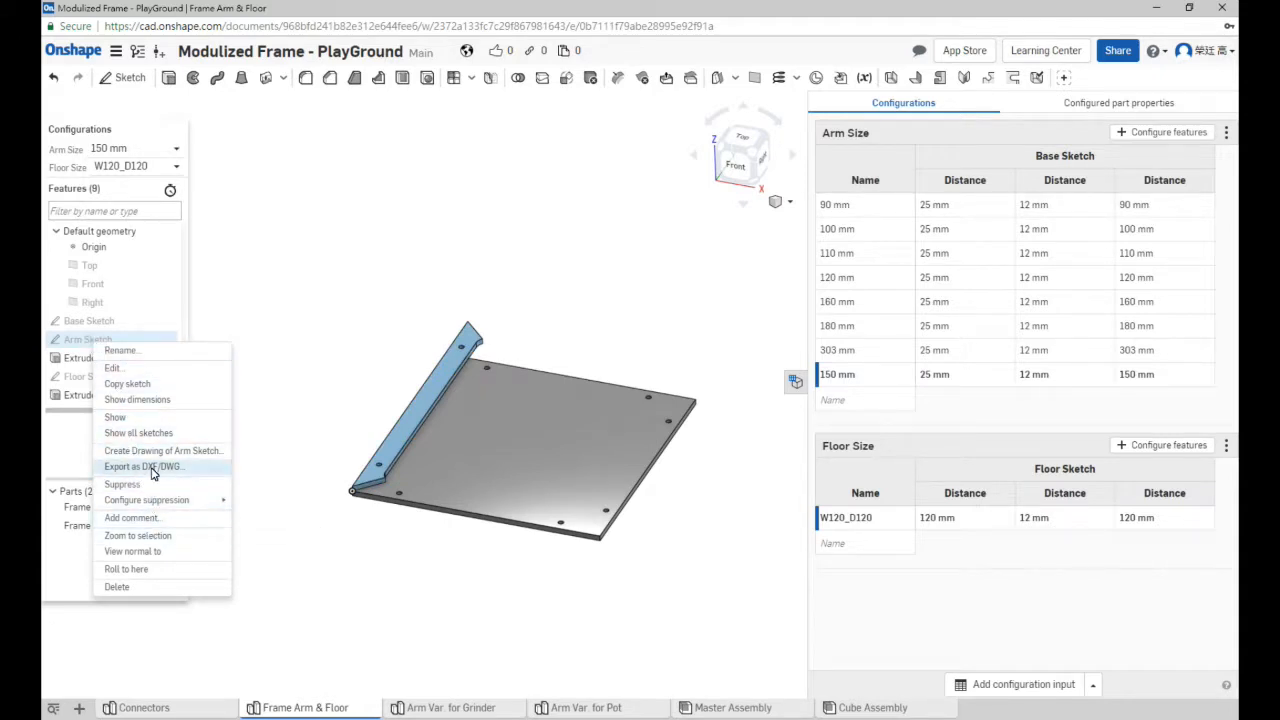
{"action": "left_click", "coordinate": [337, 268]}
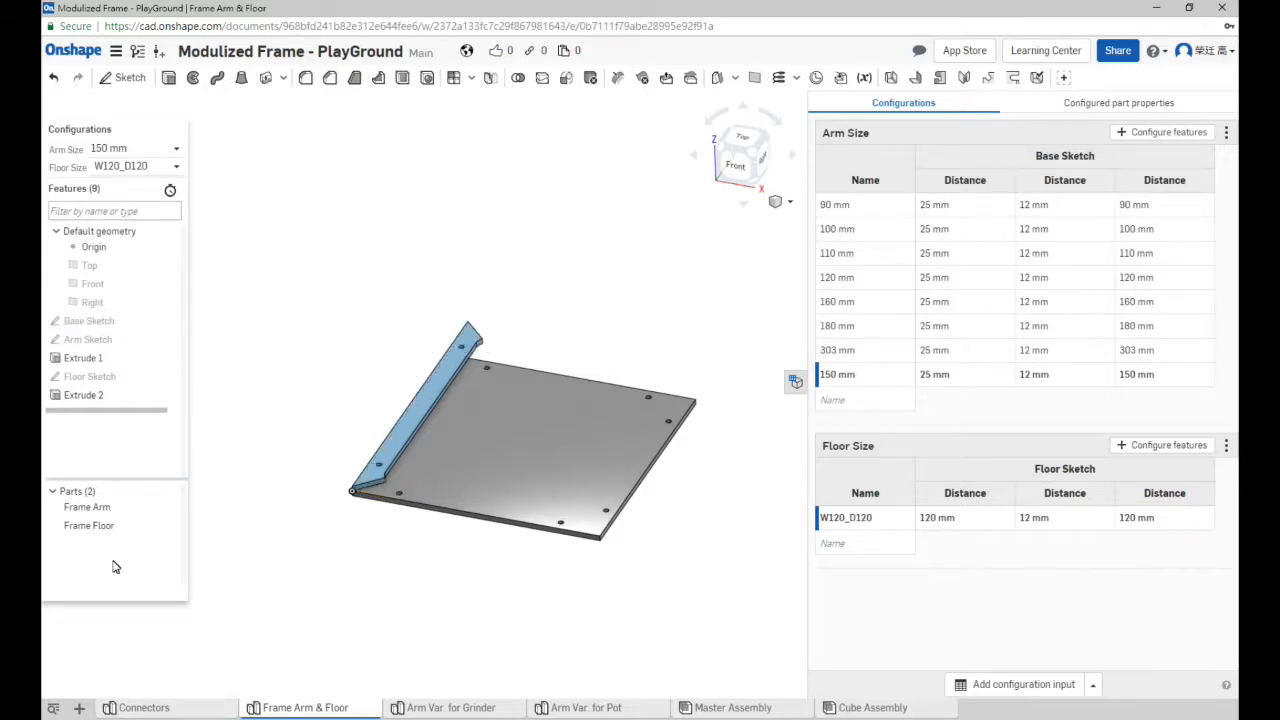
{"action": "left_click", "coordinate": [144, 707]}
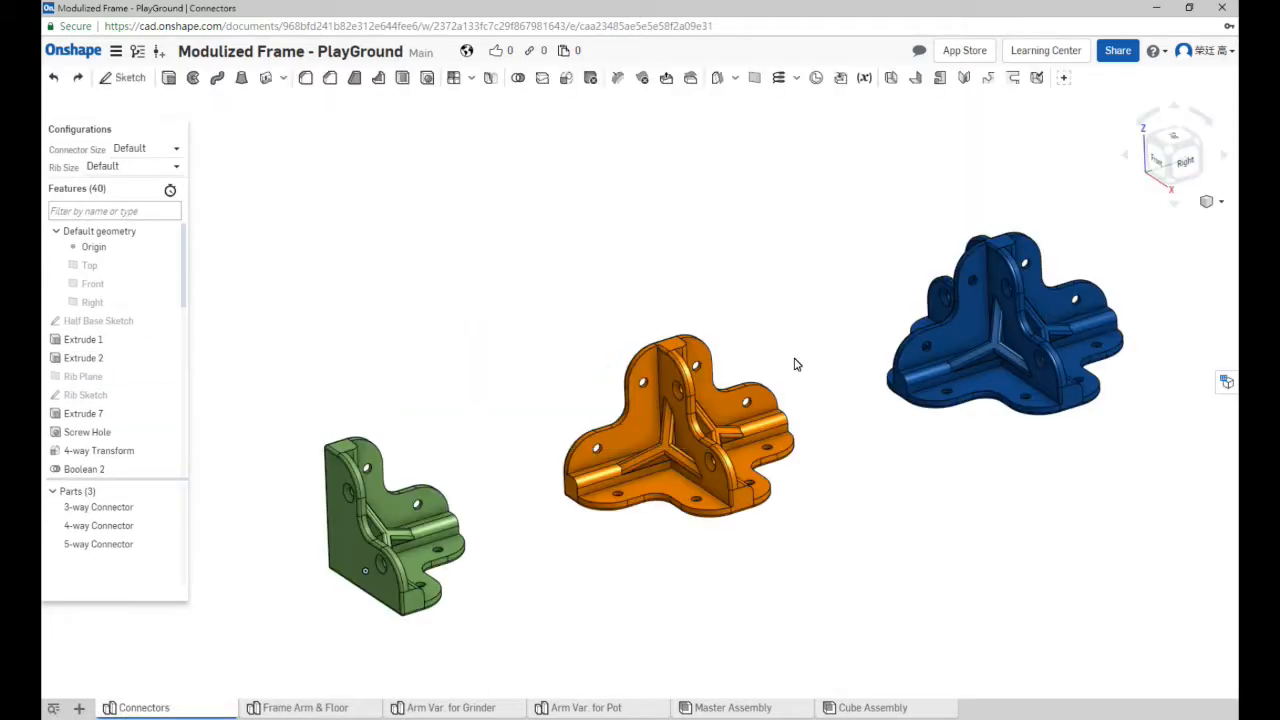
{"action": "left_click", "coordinate": [1225, 386]}
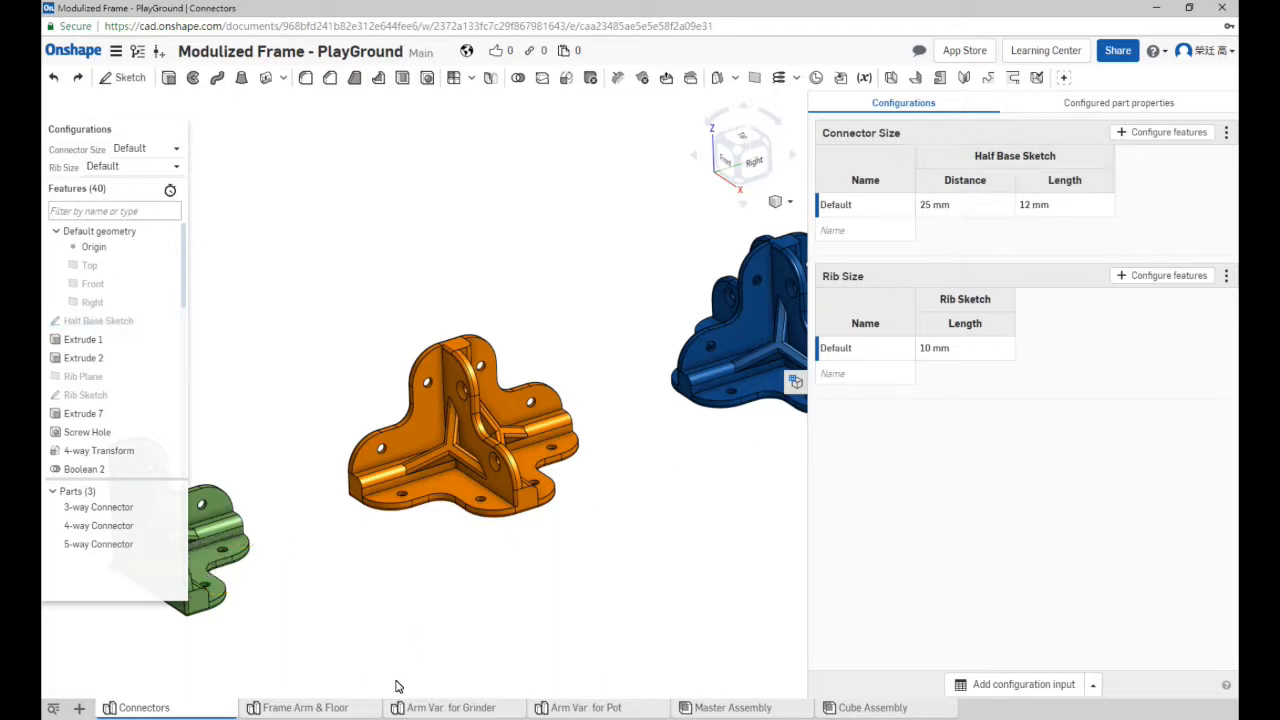
- In Frame Arm & Floor, add a Floor Size configuration named 120-150 with its last Floor Sketch distance set to 150 mm
{"action": "left_click", "coordinate": [348, 712]}
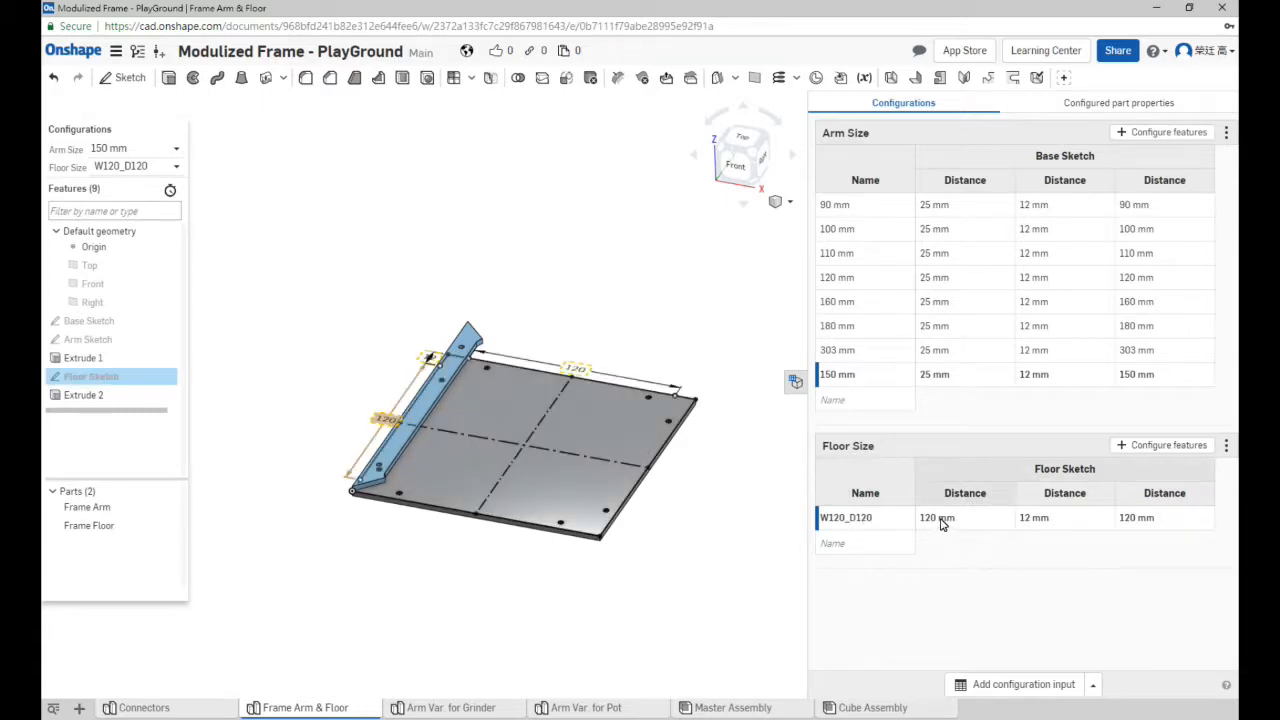
{"action": "left_click", "coordinate": [878, 550]}
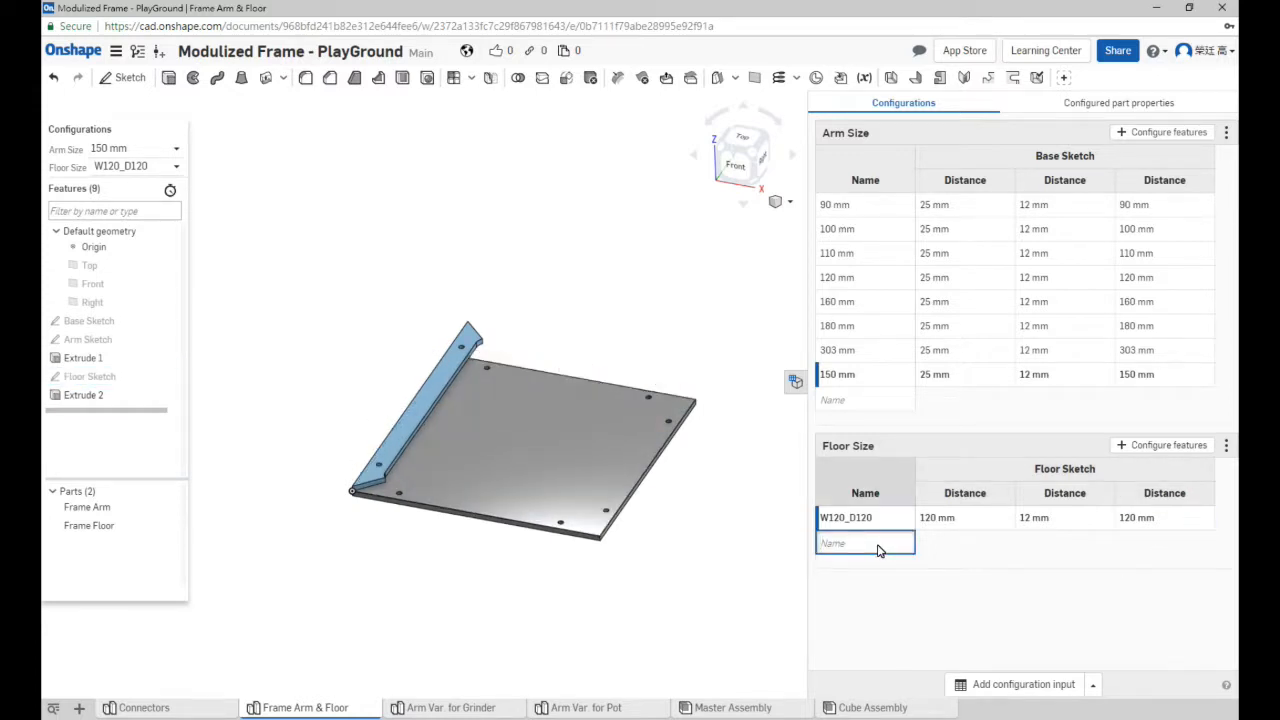
{"action": "type", "text": "120-150"}
{"action": "key", "text": "Return"}
{"action": "left_click", "coordinate": [1127, 550]}
{"action": "left_click", "coordinate": [1127, 550]}
{"action": "type", "text": "150"}
{"action": "key", "text": "Return"}
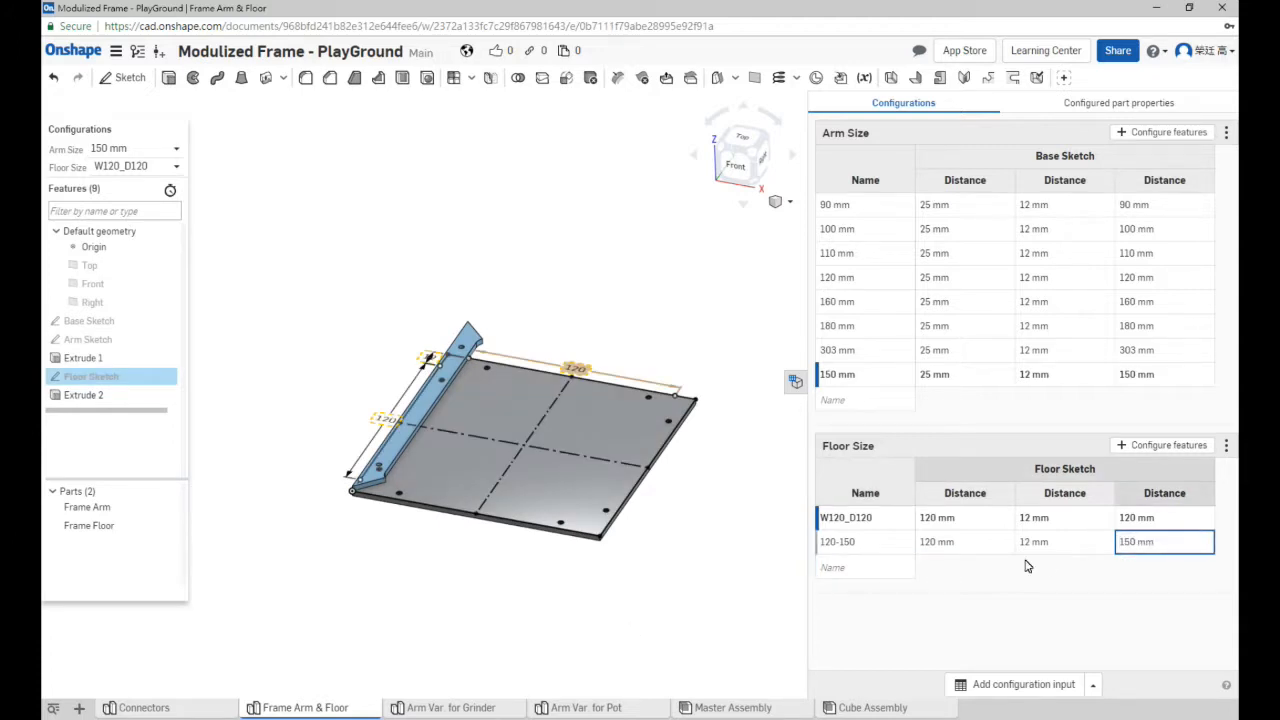
- Switch the active Floor Size configuration to 120-150
{"action": "left_click", "coordinate": [868, 525]}
{"action": "left_click", "coordinate": [873, 543]}
{"action": "right_click", "coordinate": [874, 544]}
{"action": "left_click", "coordinate": [912, 551]}
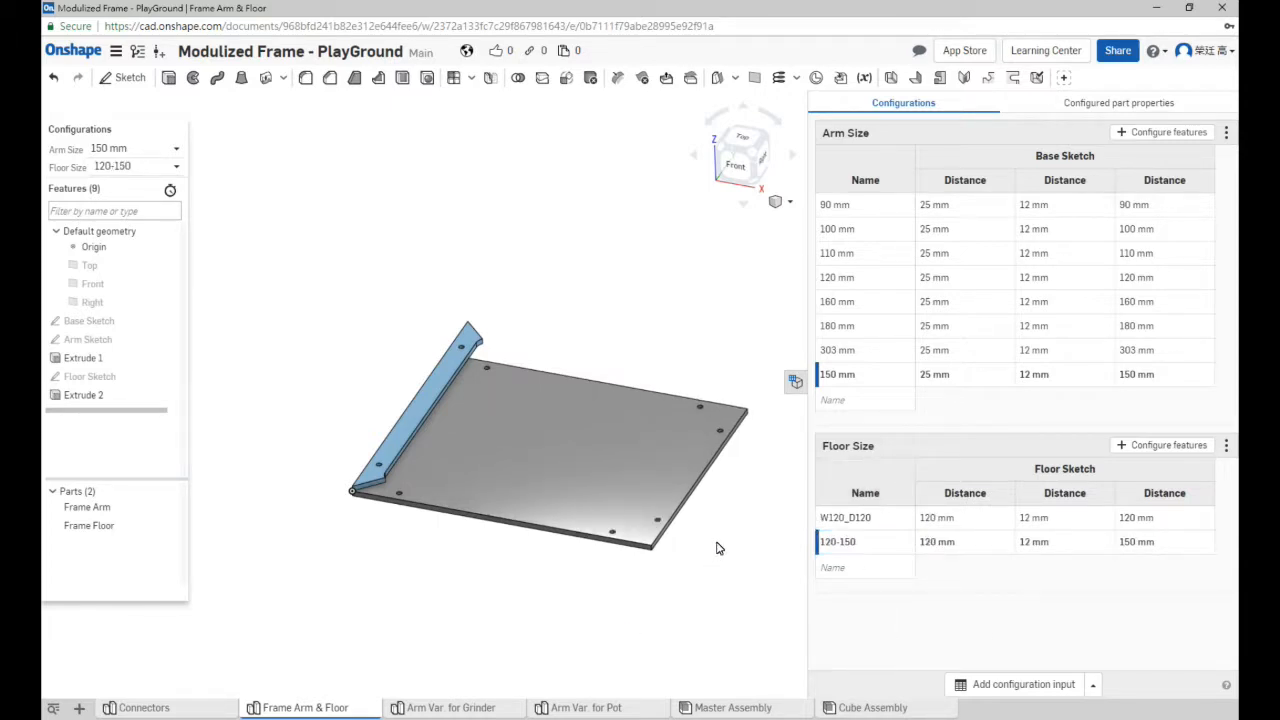
- In Cube Assembly, change the configuration of the eight vertical Frame Arm instances to the 180 mm arm size
{"action": "left_click", "coordinate": [874, 708]}
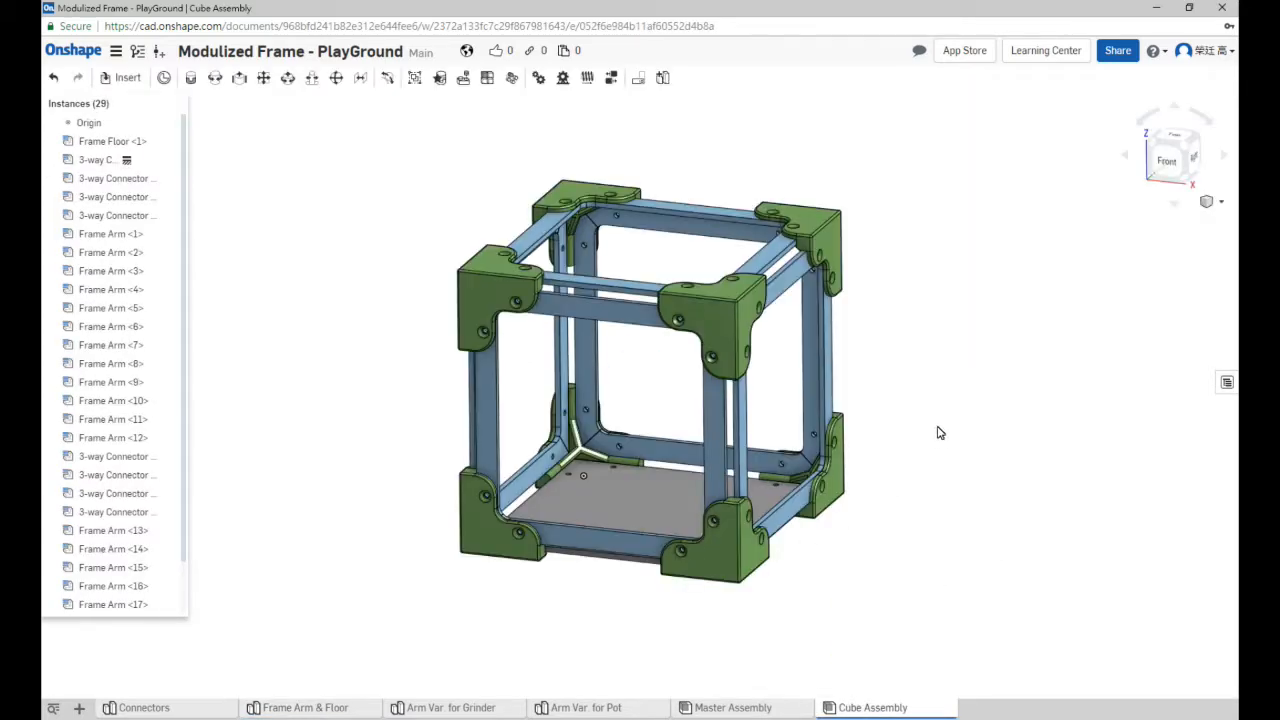
{"action": "left_click", "coordinate": [1166, 162]}
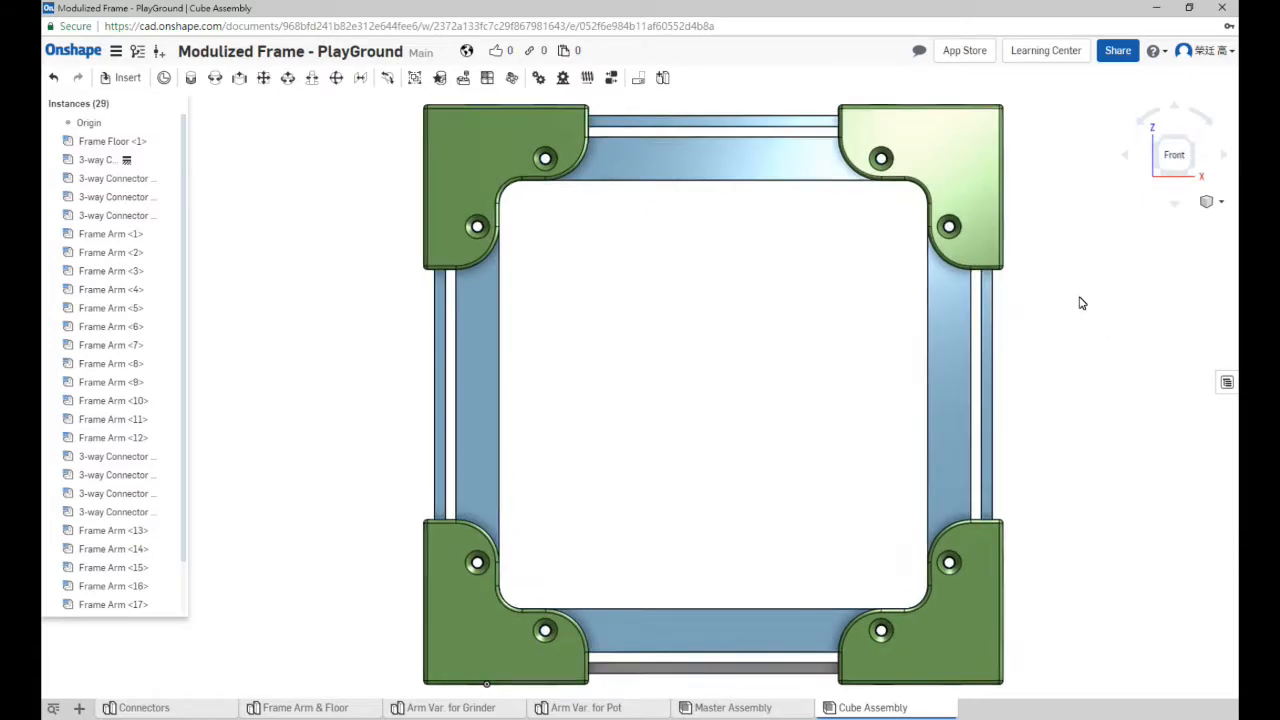
{"action": "scroll", "coordinate": [1097, 312], "scroll_direction": "down", "scroll_amount": 3}
{"action": "left_click_drag", "start_coordinate": [998, 396], "coordinate": [458, 317]}
{"action": "right_click_drag", "start_coordinate": [988, 358], "coordinate": [700, 350]}
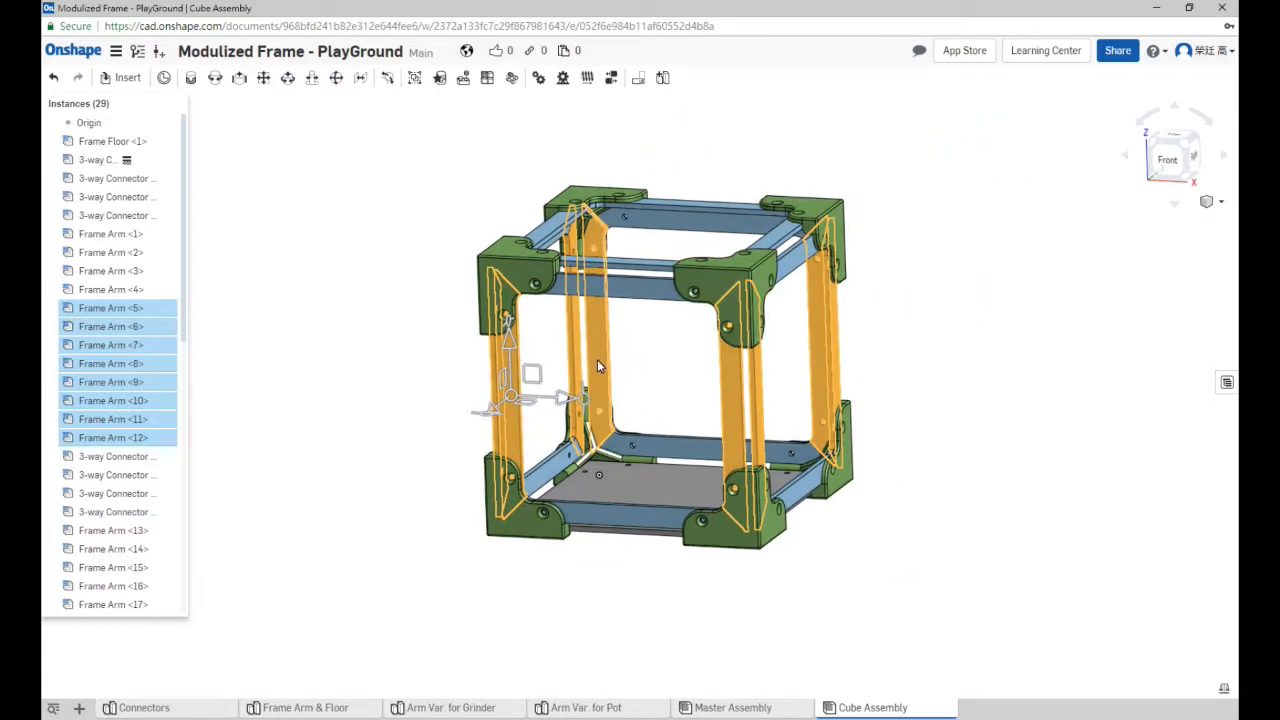
{"action": "right_click", "coordinate": [724, 369]}
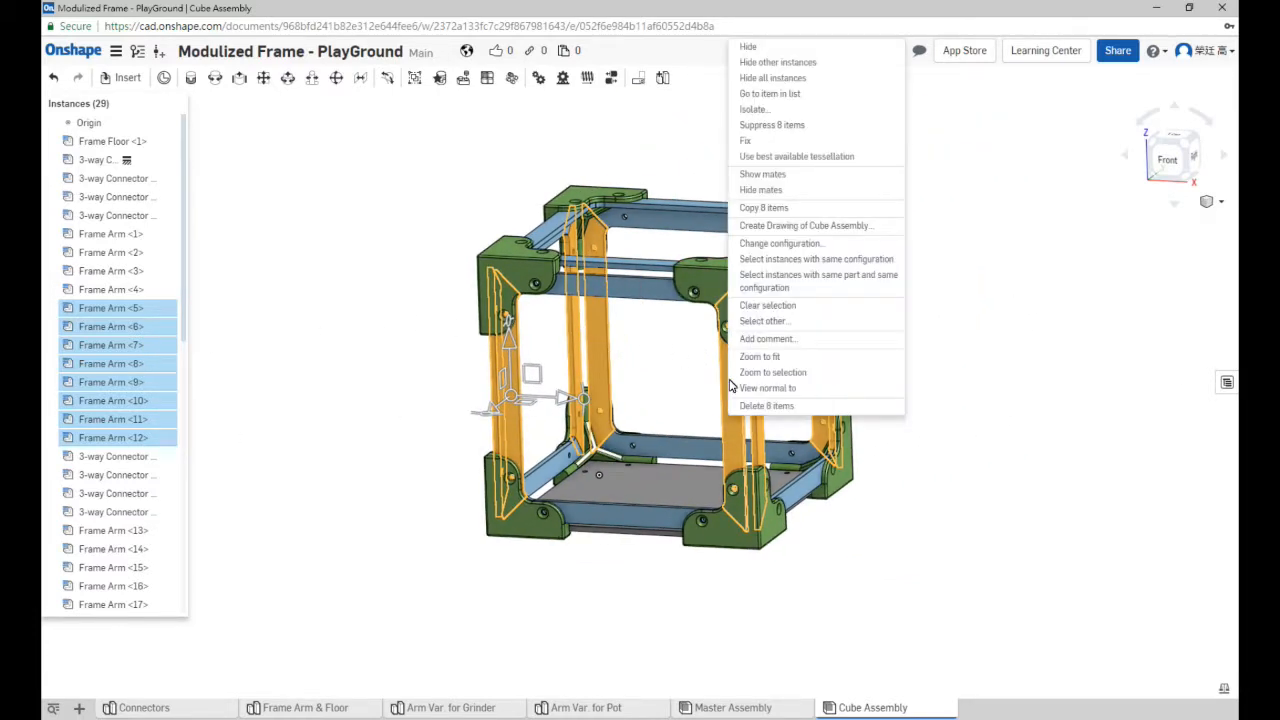
{"action": "left_click", "coordinate": [780, 243]}
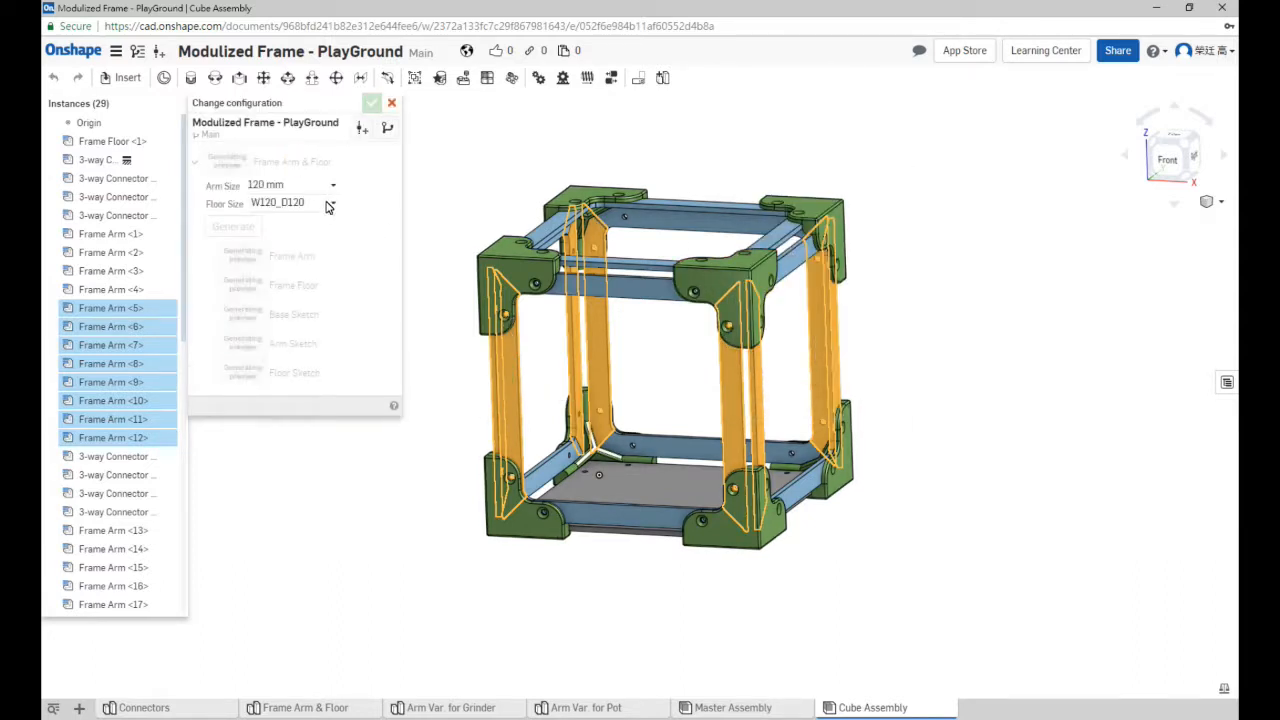
{"action": "left_click", "coordinate": [334, 188]}
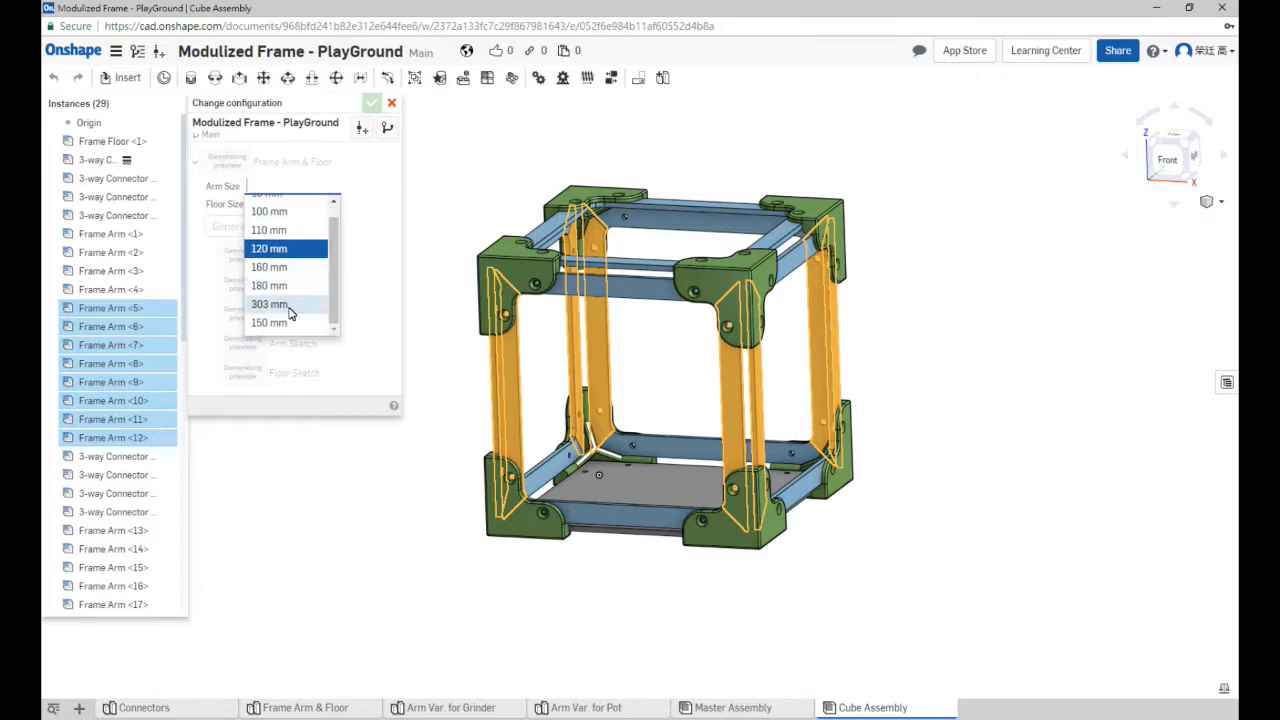
{"action": "left_click", "coordinate": [270, 290]}
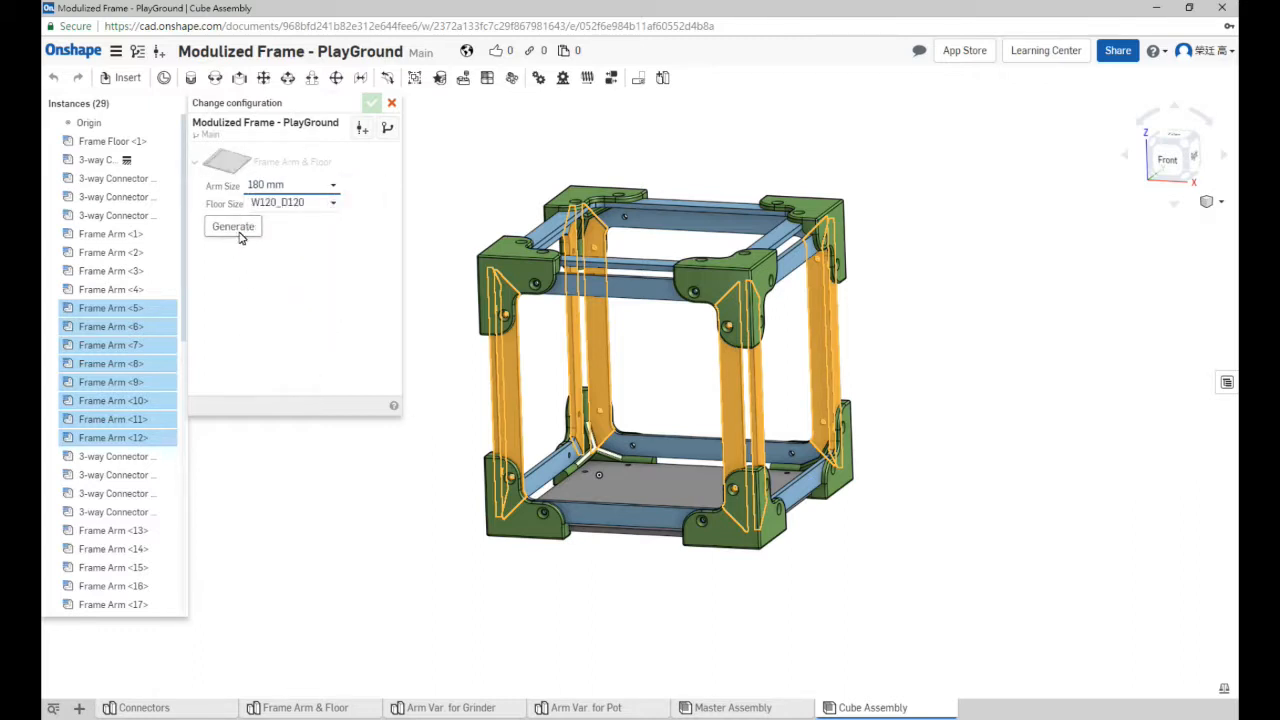
{"action": "left_click", "coordinate": [231, 228]}
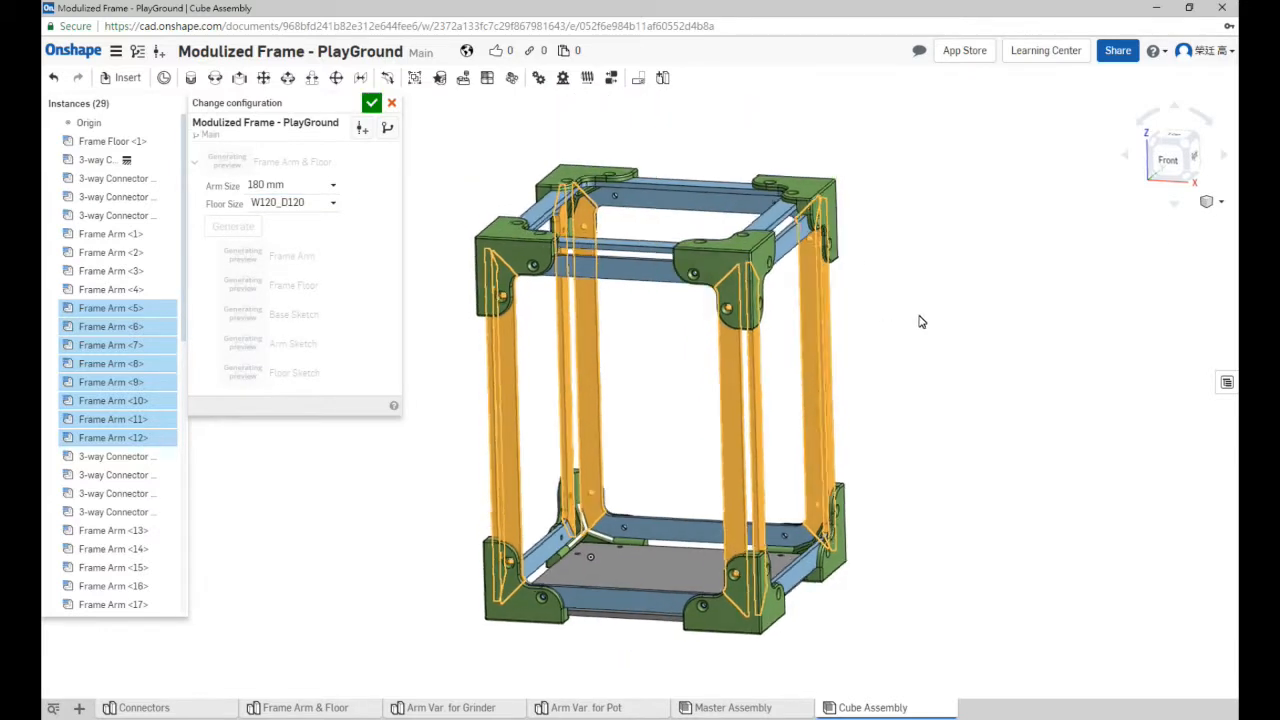
{"action": "left_click", "coordinate": [371, 104]}
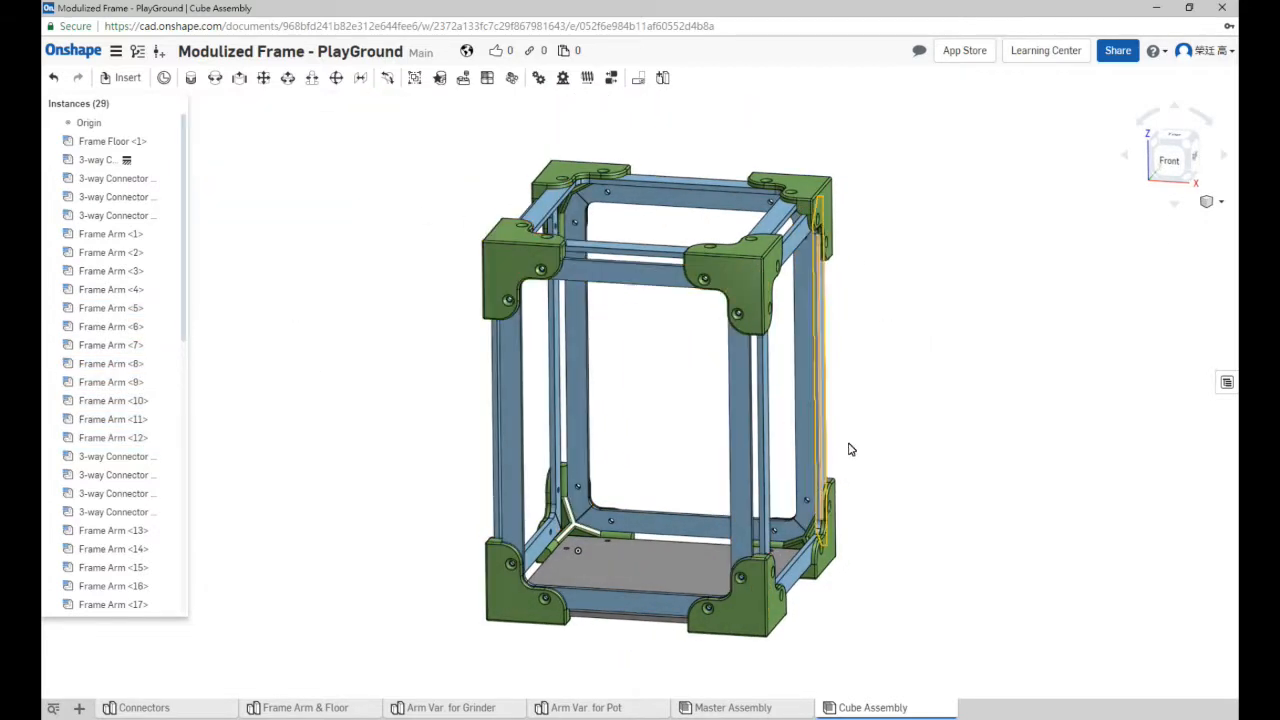
- Change the configuration of all horizontal Frame Arm instances running along the X axis to the 150 mm arm size, leaving out the floor
{"action": "left_click", "coordinate": [1169, 160]}
{"action": "scroll", "coordinate": [975, 352], "scroll_direction": "down", "scroll_amount": 2}
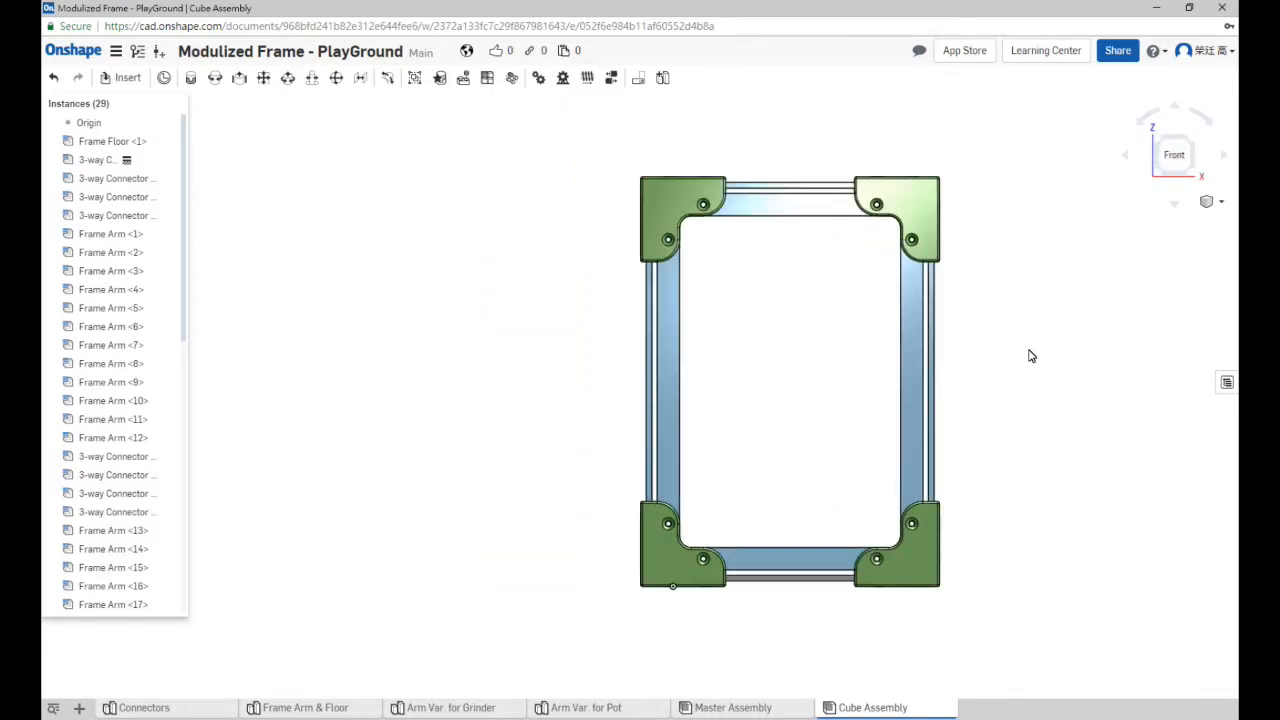
{"action": "middle_click_drag", "start_coordinate": [1029, 352], "coordinate": [888, 304]}
{"action": "left_click_drag", "start_coordinate": [694, 565], "coordinate": [629, 119]}
{"action": "right_click_drag", "start_coordinate": [680, 553], "coordinate": [709, 597]}
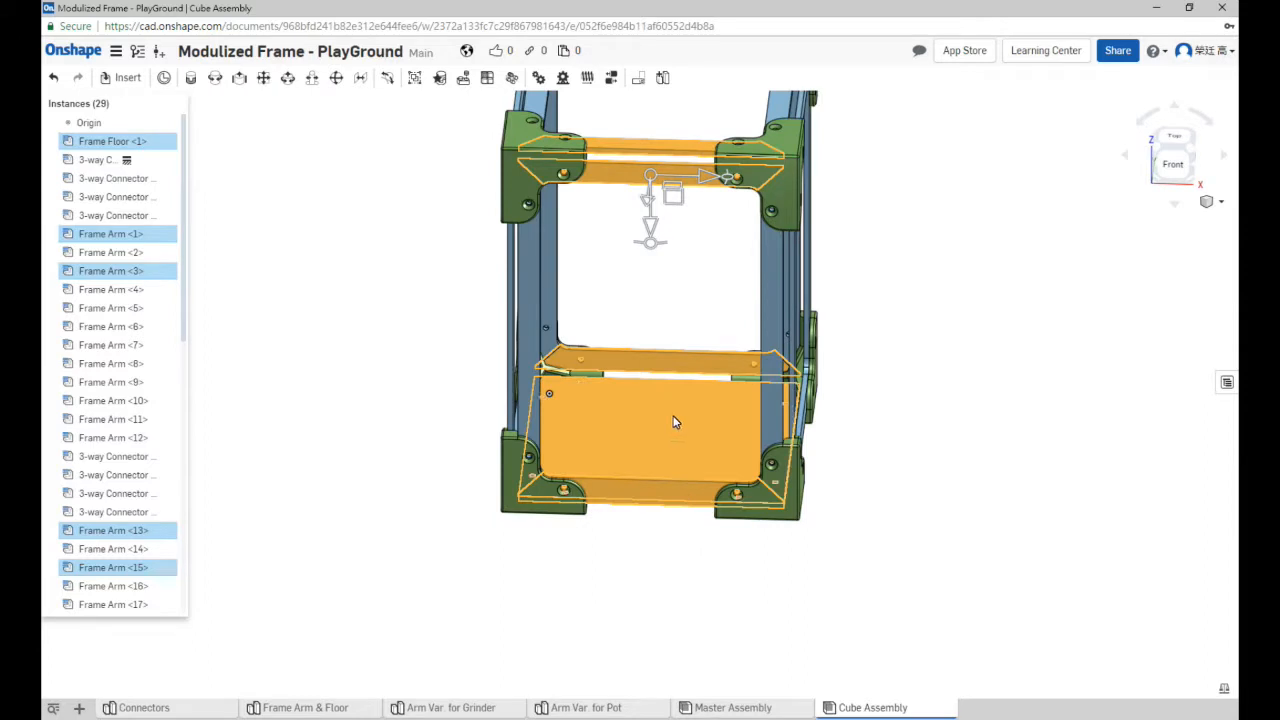
{"action": "left_click", "coordinate": [99, 147]}
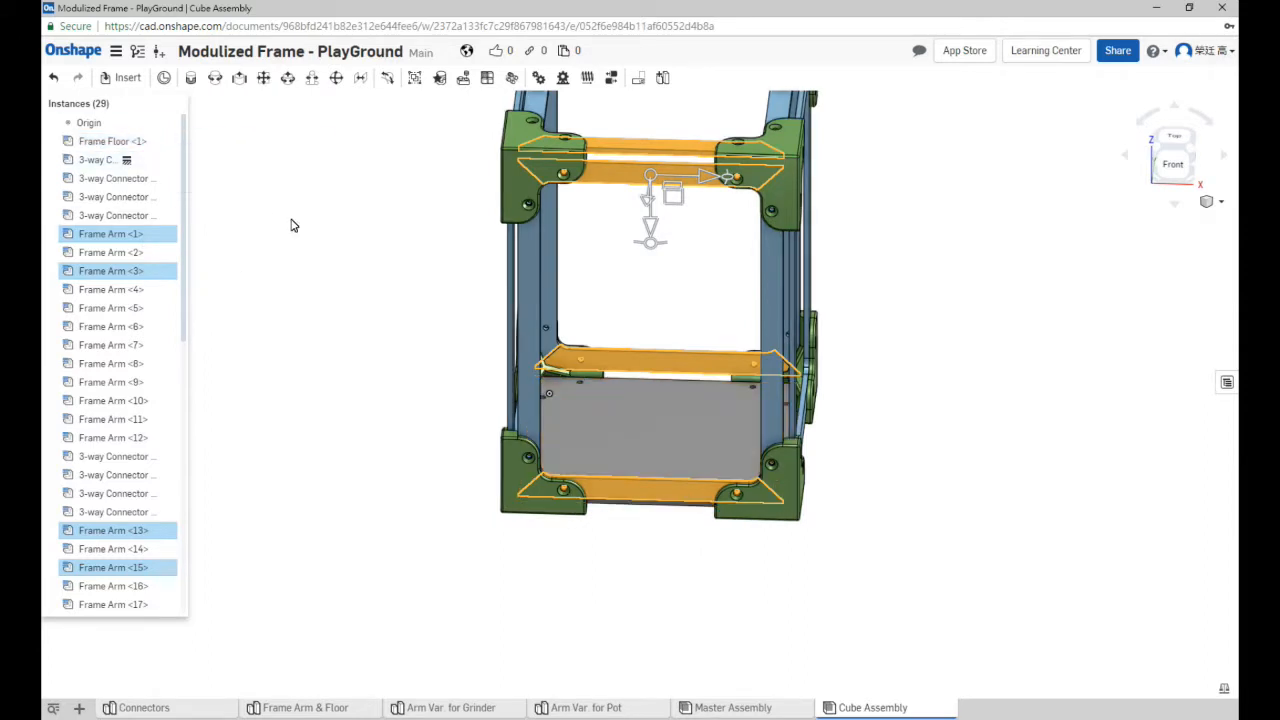
{"action": "scroll", "coordinate": [637, 391], "scroll_direction": "down", "scroll_amount": 4}
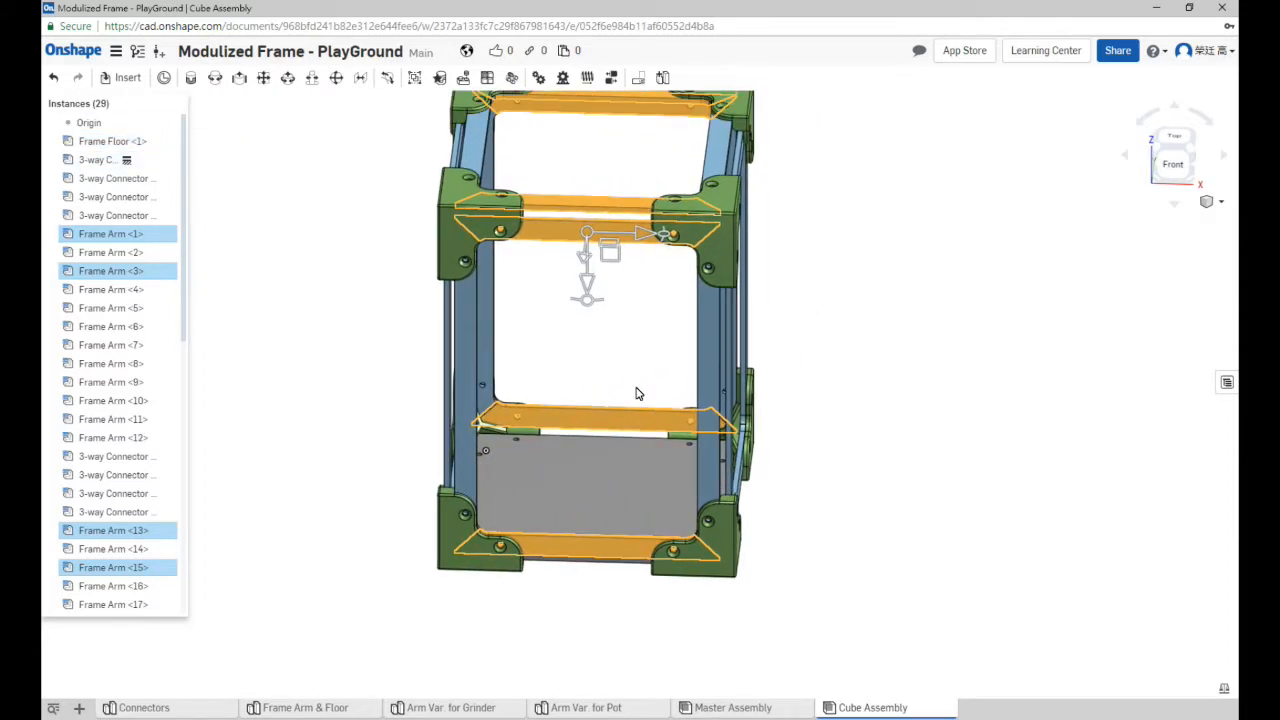
{"action": "right_click", "coordinate": [614, 434]}
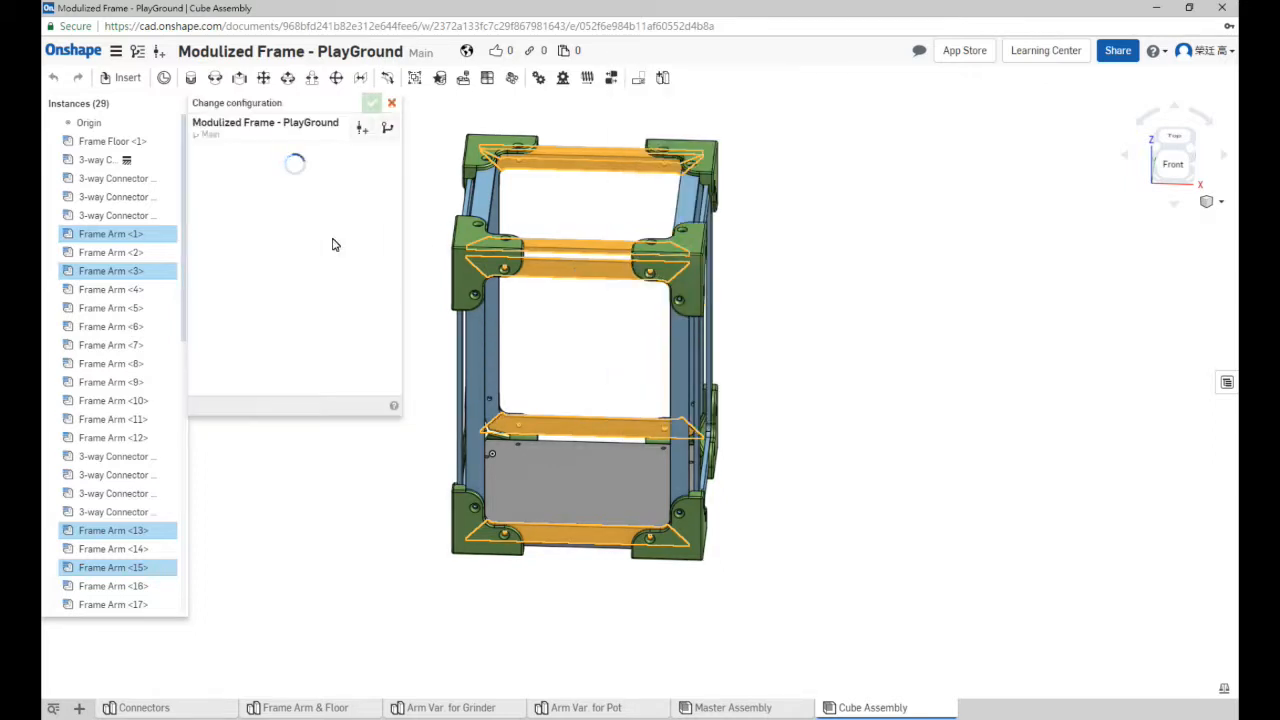
{"action": "left_click", "coordinate": [333, 190]}
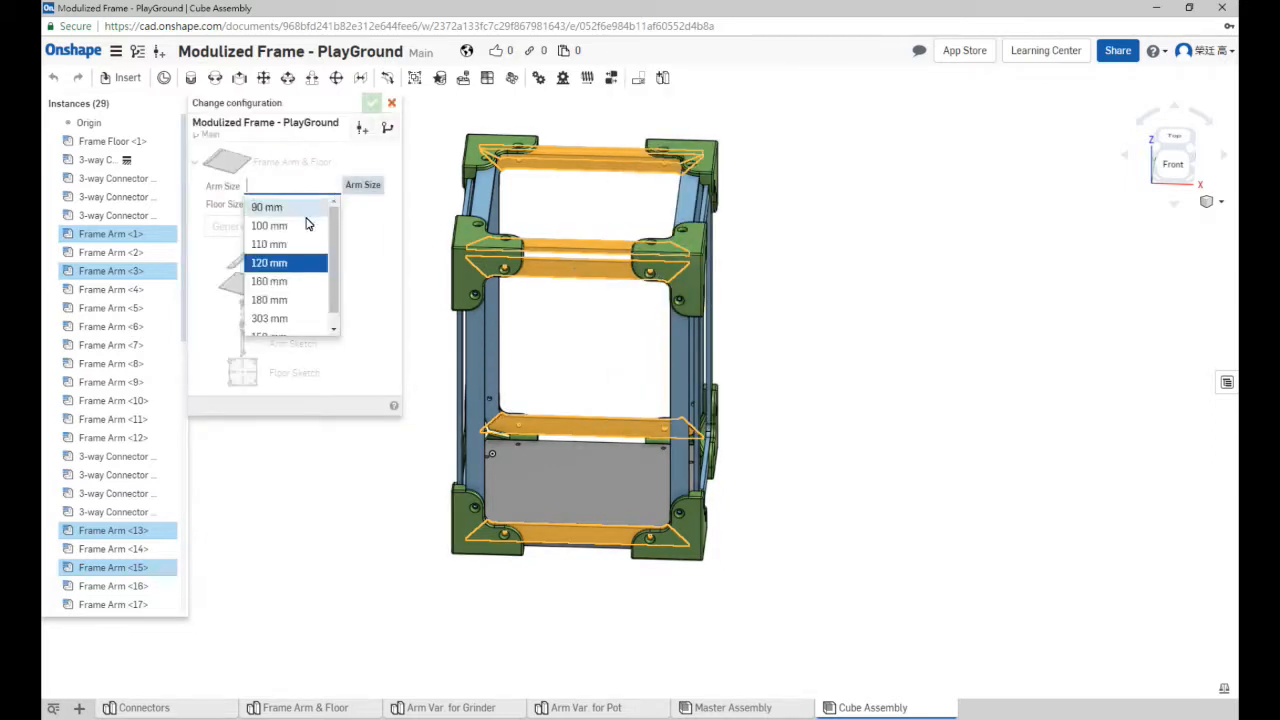
{"action": "left_click", "coordinate": [270, 323]}
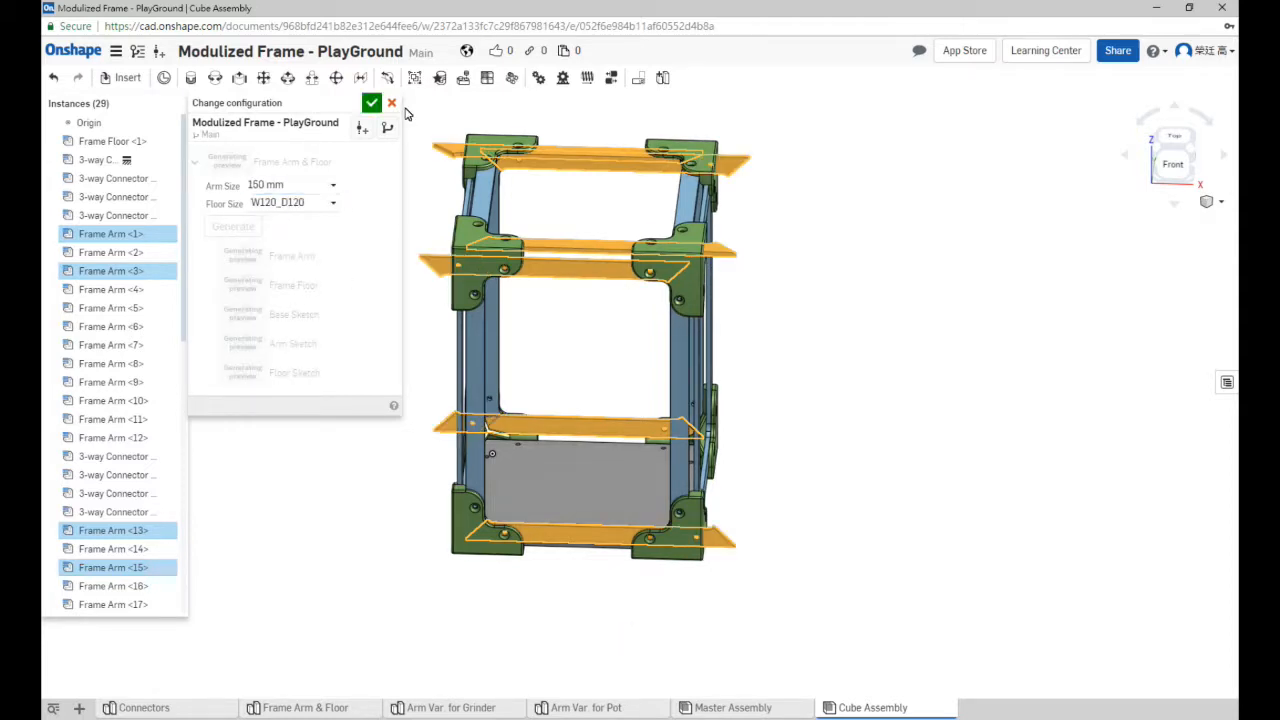
{"action": "left_click", "coordinate": [371, 103]}
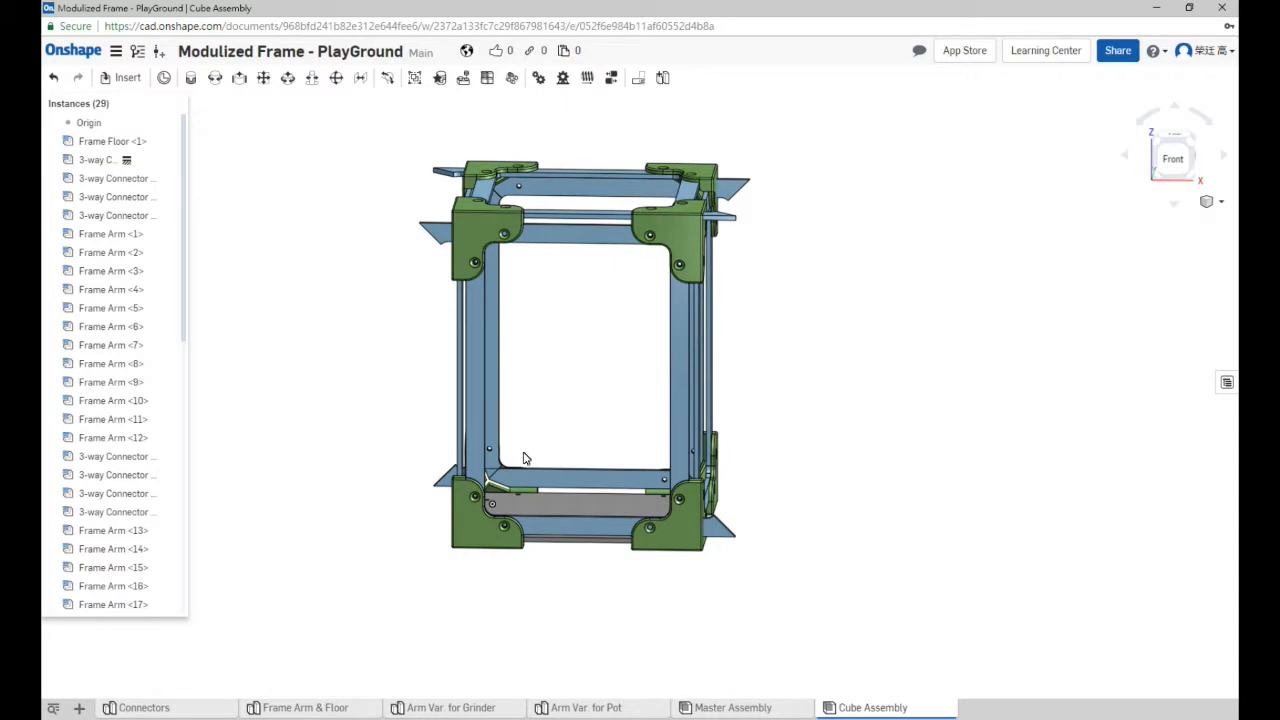
- Change the Frame Floor instance's configuration to the 120-150 floor size
{"action": "right_click_drag", "start_coordinate": [680, 339], "coordinate": [587, 356]}
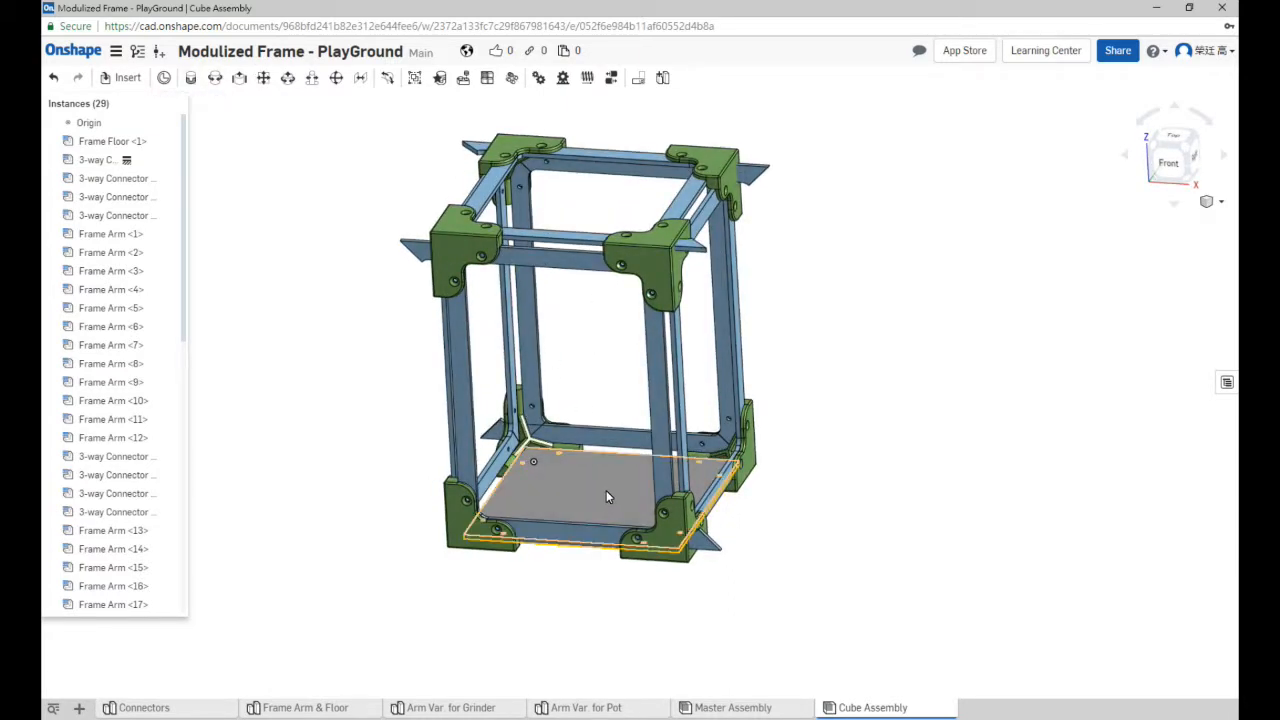
{"action": "right_click_drag", "start_coordinate": [825, 518], "coordinate": [622, 481]}
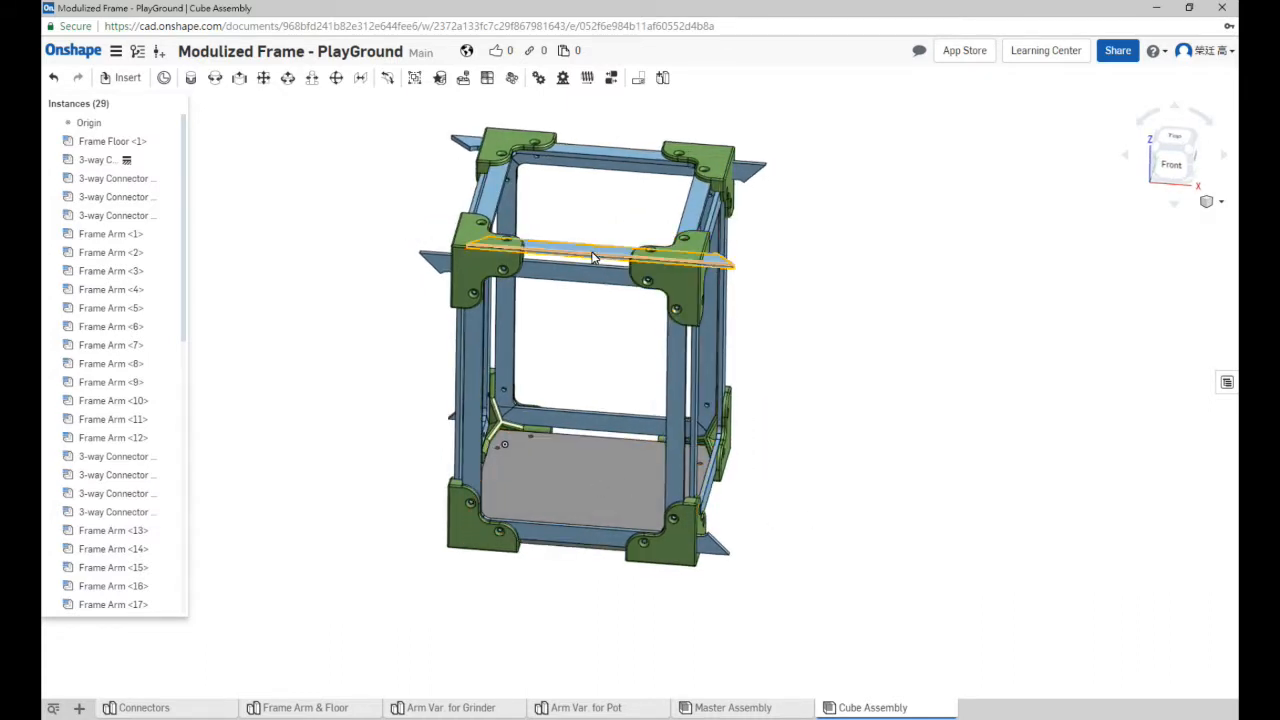
{"action": "right_click", "coordinate": [587, 461]}
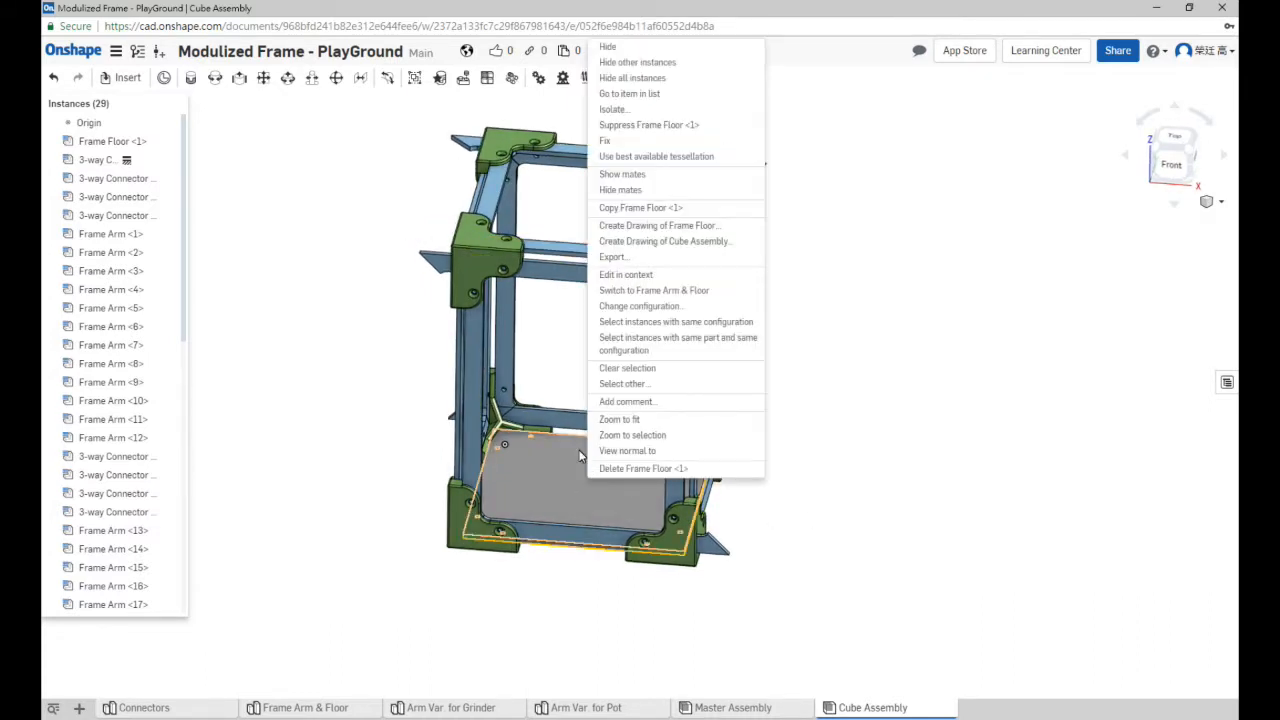
{"action": "left_click", "coordinate": [637, 309]}
{"action": "left_click", "coordinate": [325, 210]}
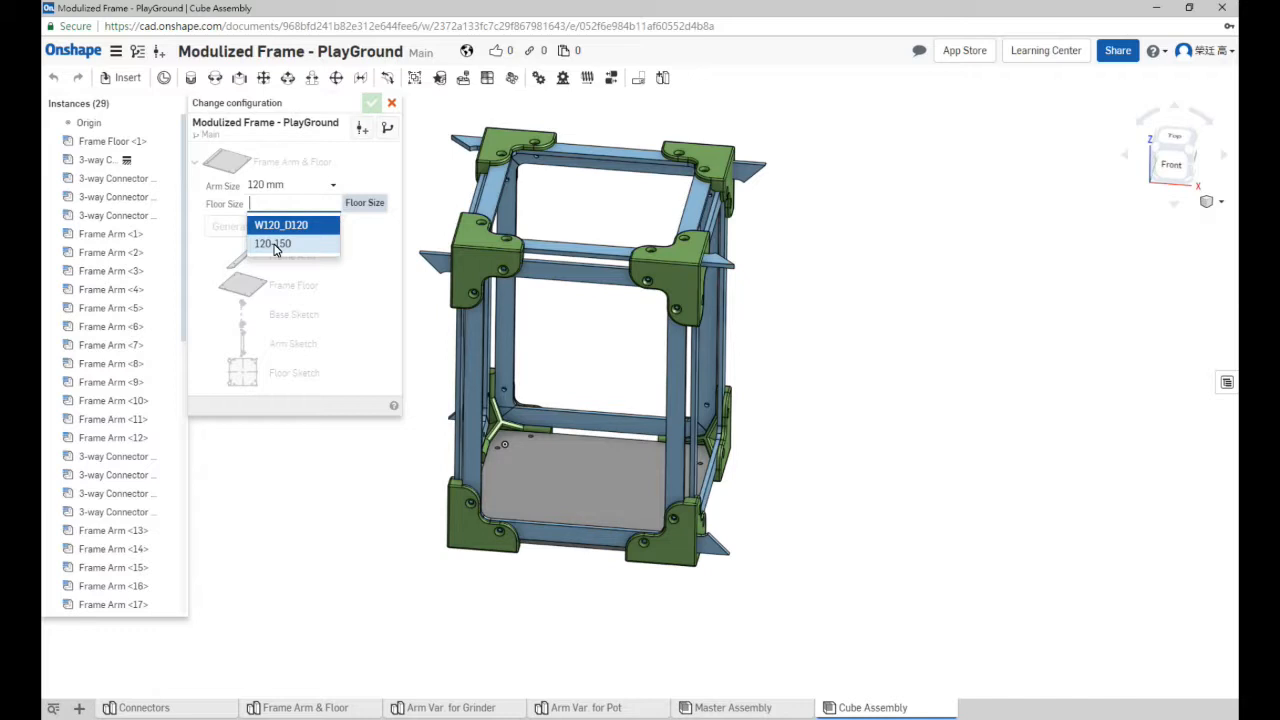
{"action": "left_click", "coordinate": [274, 245]}
{"action": "left_click", "coordinate": [230, 231]}
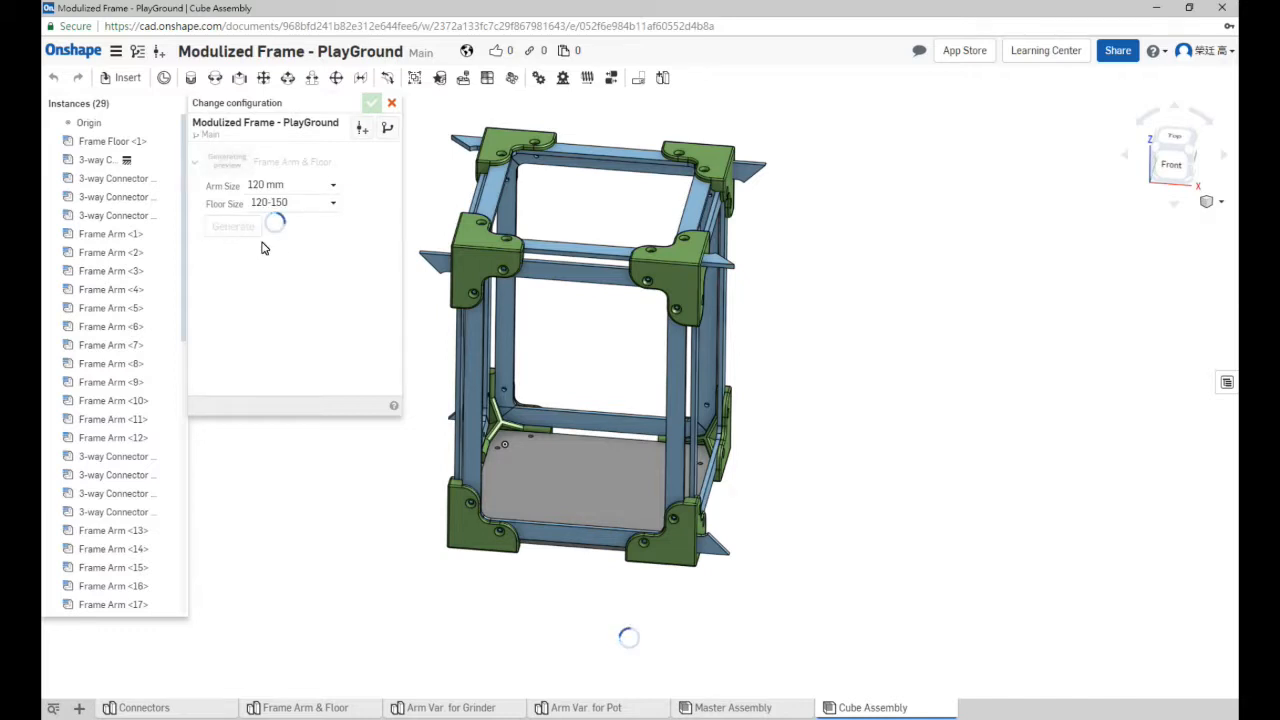
{"action": "left_click", "coordinate": [372, 103]}
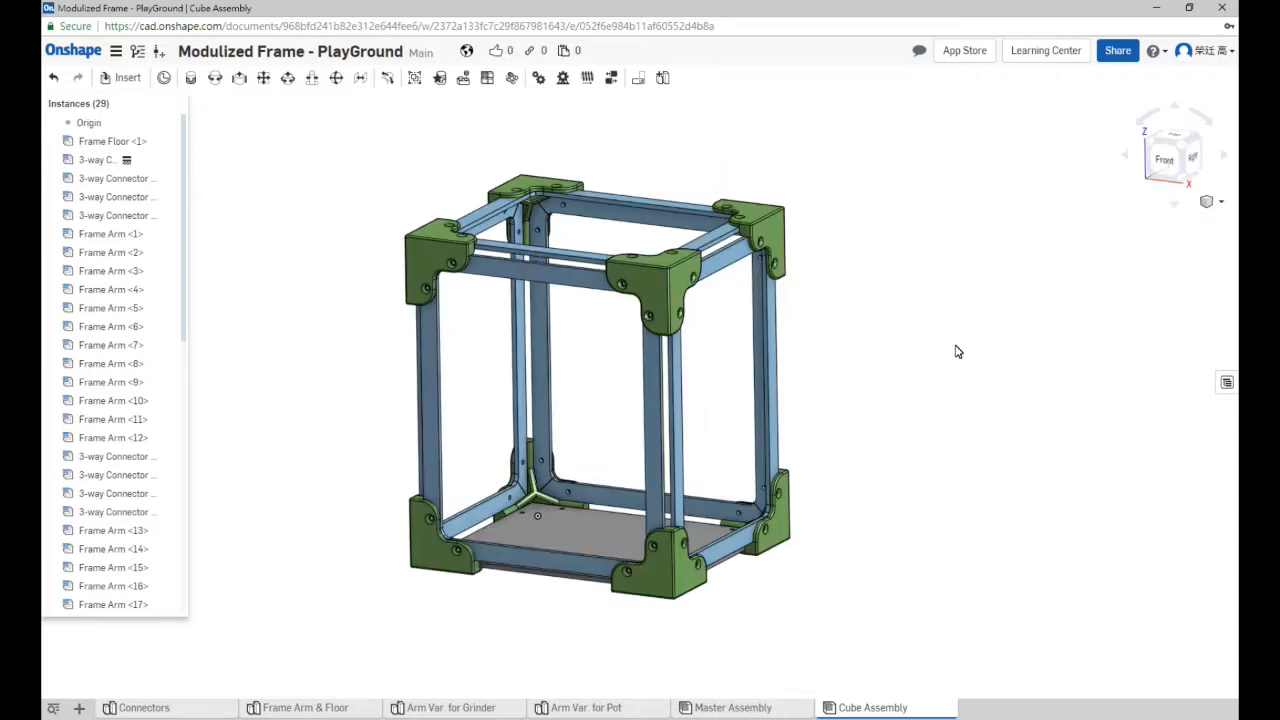
- Open the assembly's bill of materials and examine the descriptions of its rows and the parts they cover
{"action": "left_click", "coordinate": [1227, 383]}
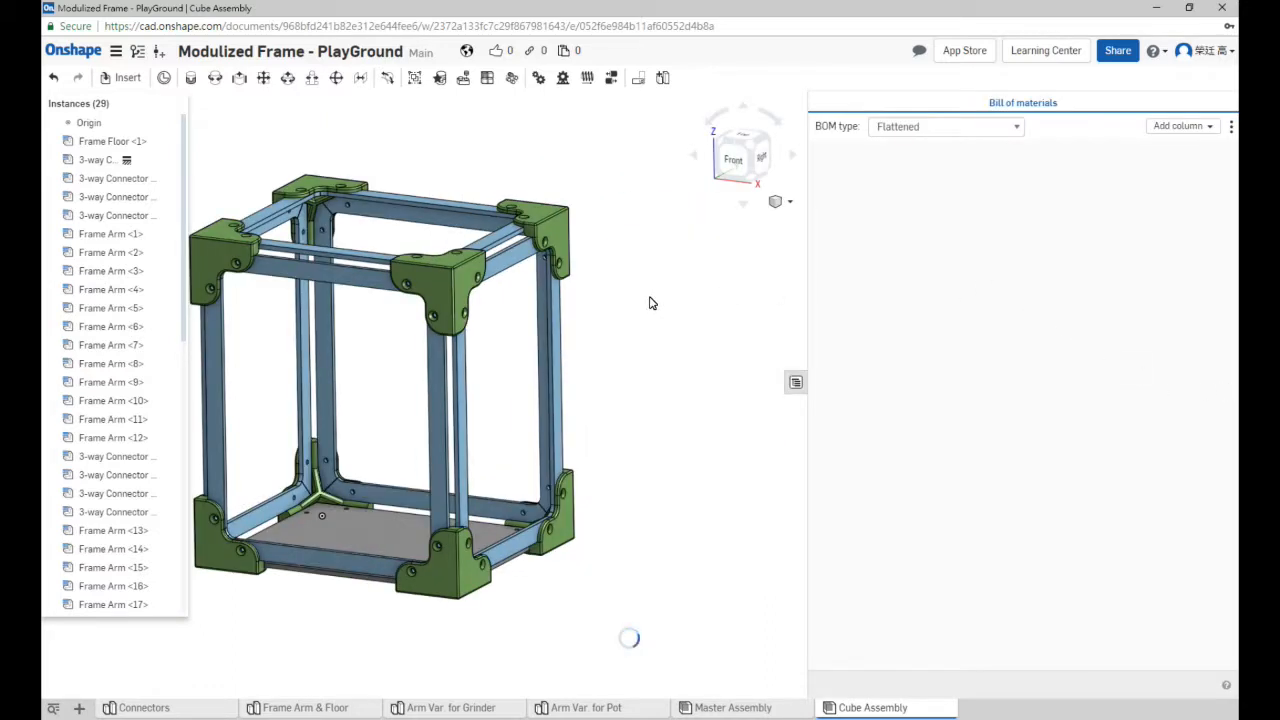
{"action": "middle_click_drag", "start_coordinate": [657, 303], "coordinate": [709, 317]}
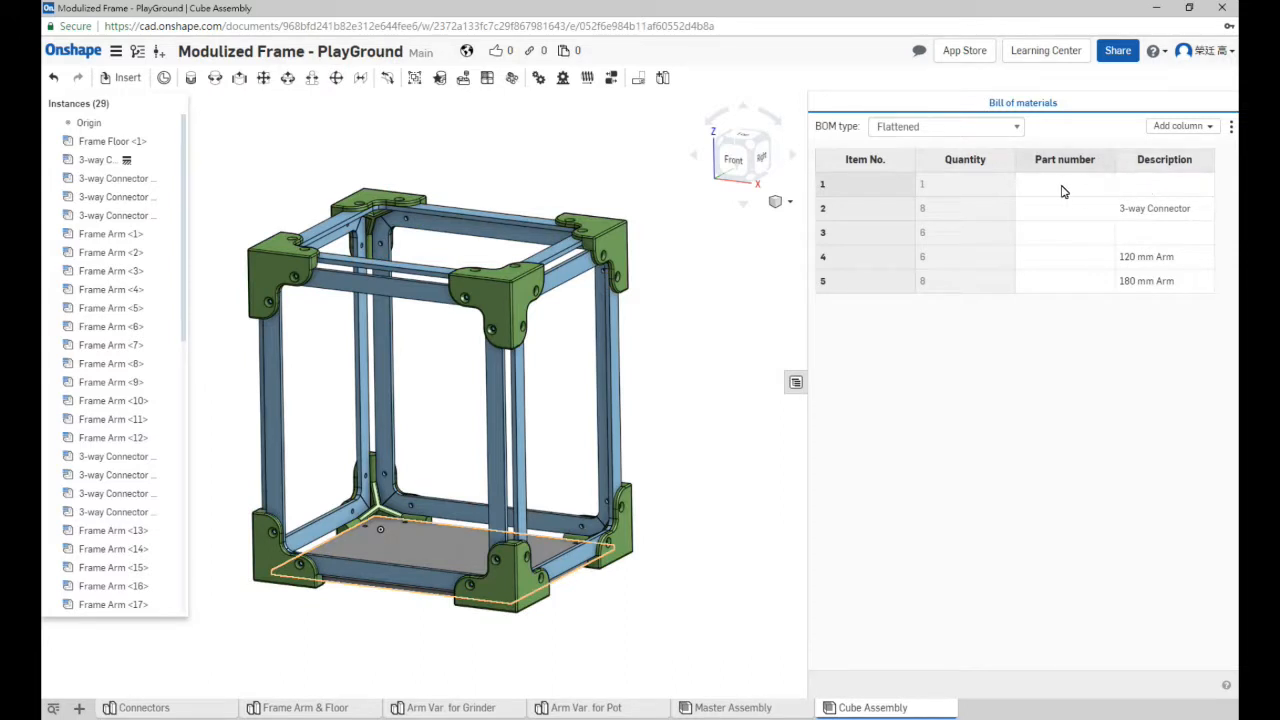
{"action": "left_click", "coordinate": [1162, 212]}
{"action": "key", "text": "Down"}
{"action": "key", "text": "Down"}
{"action": "key", "text": "Down"}
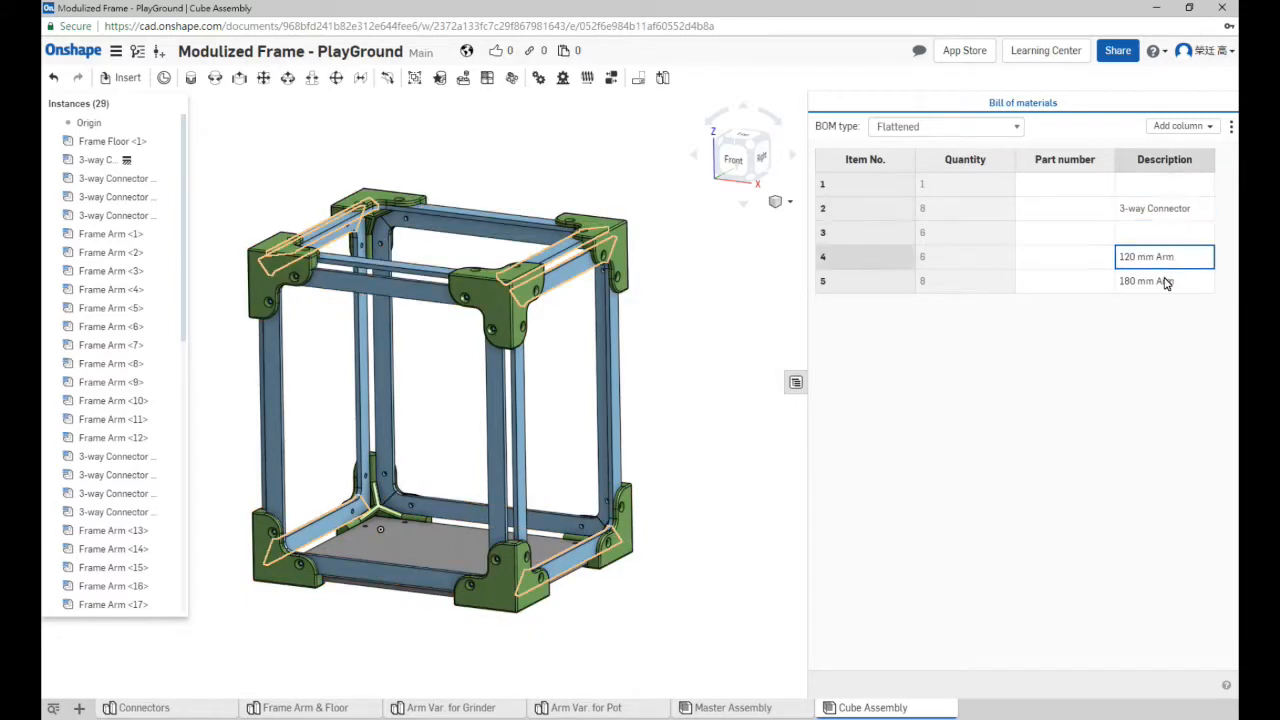
{"action": "key", "text": "Up"}
{"action": "key", "text": "Up"}
{"action": "key", "text": "Up"}
{"action": "key", "text": "Up"}
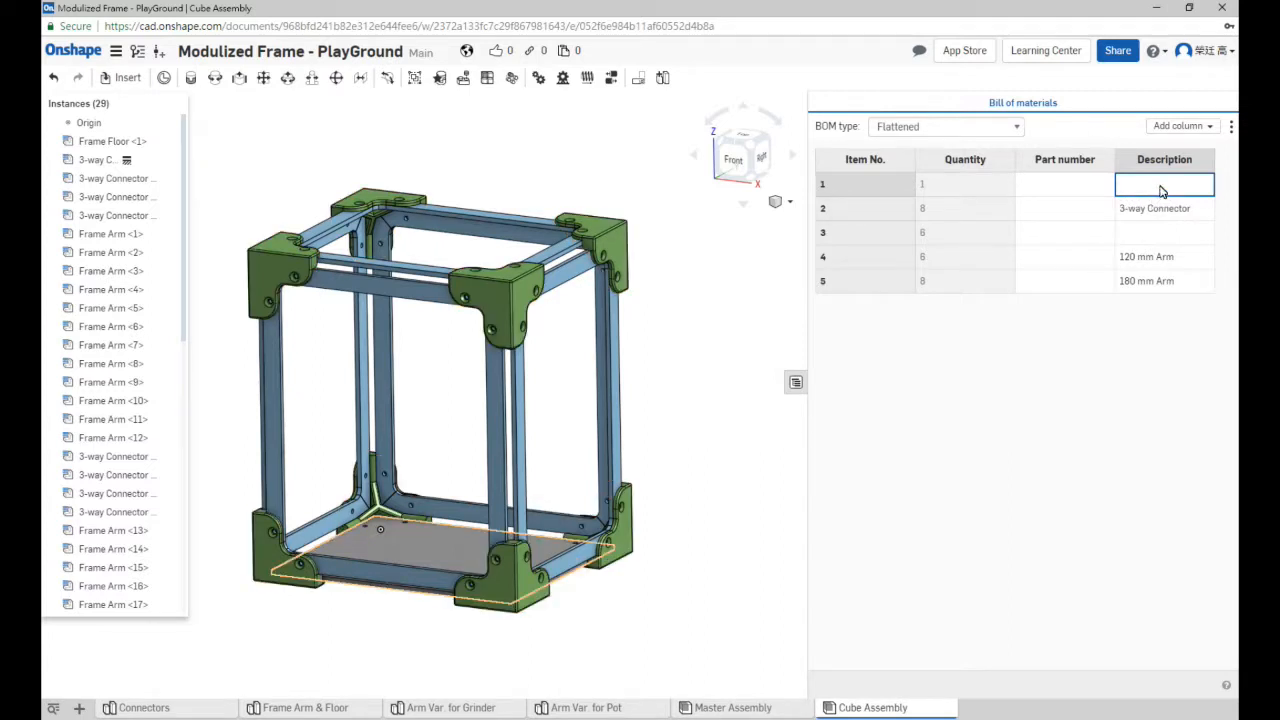
{"action": "left_click", "coordinate": [1166, 236]}
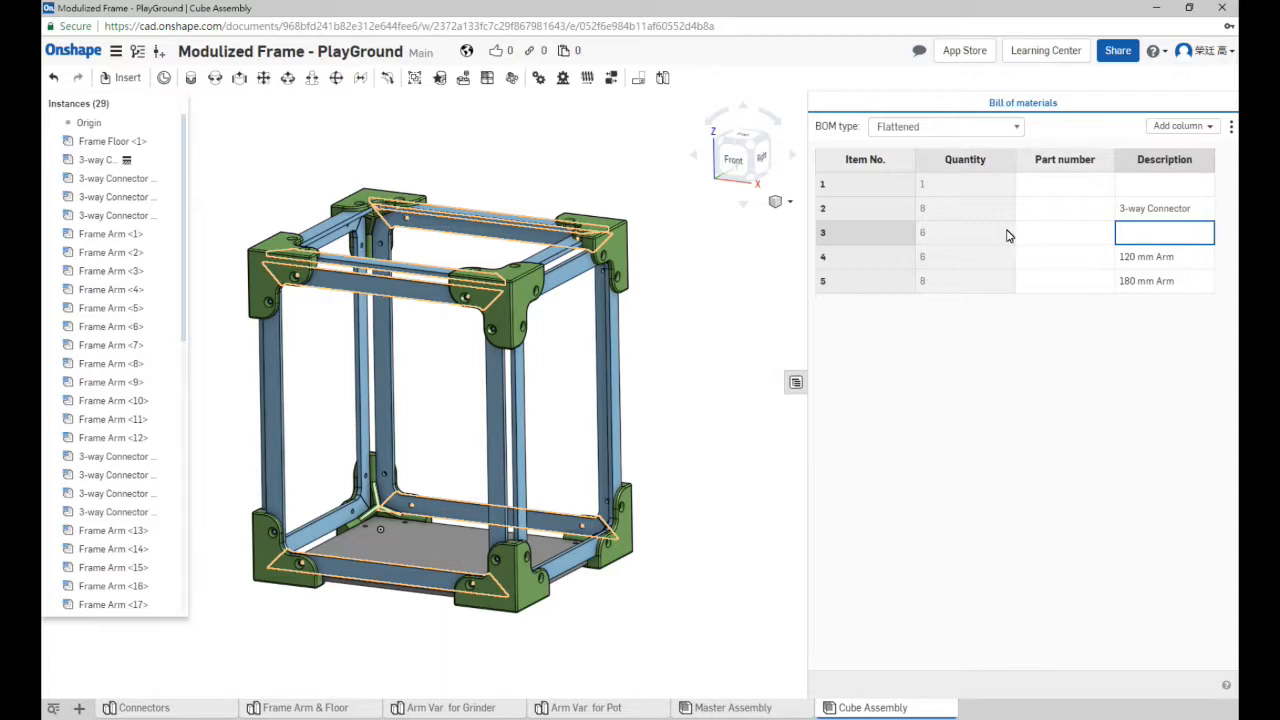
- In the bill of materials, set the description of item 1 to 120-150 and of item 3 to 150 mm Arm
{"action": "left_click", "coordinate": [1183, 195]}
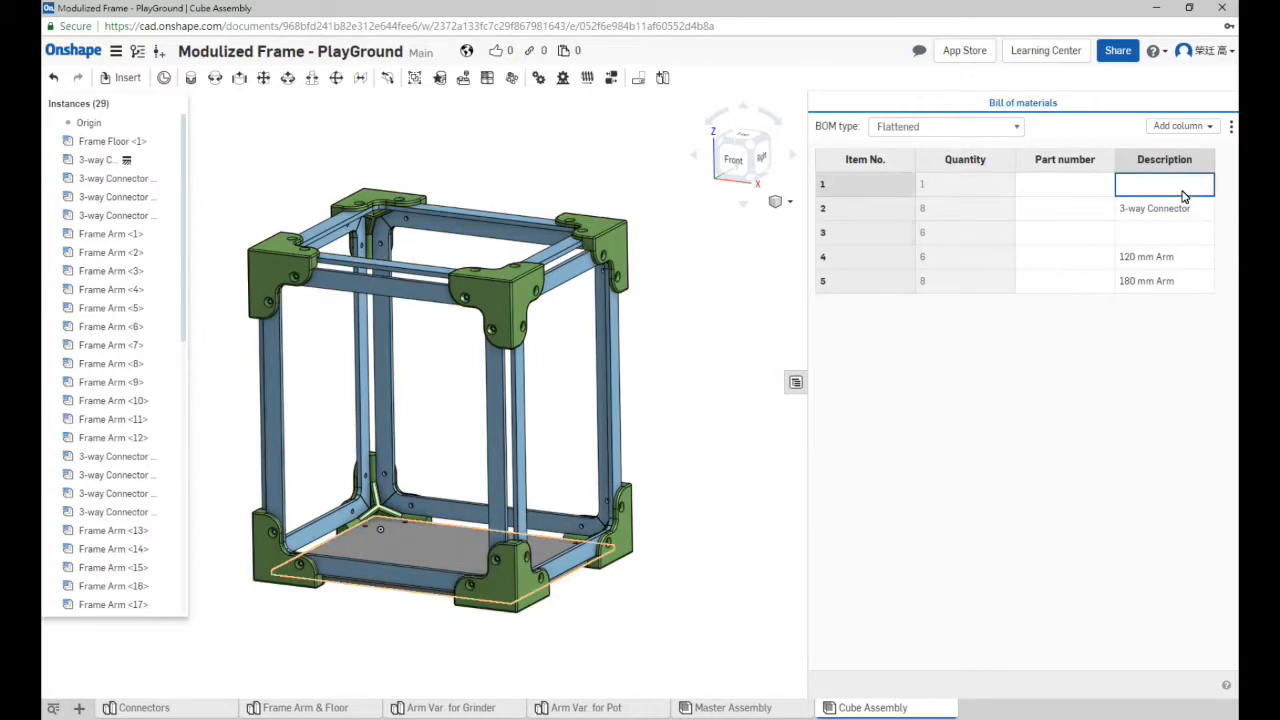
{"action": "left_click", "coordinate": [1183, 195]}
{"action": "key", "text": "Return"}
{"action": "double_click", "coordinate": [1173, 238]}
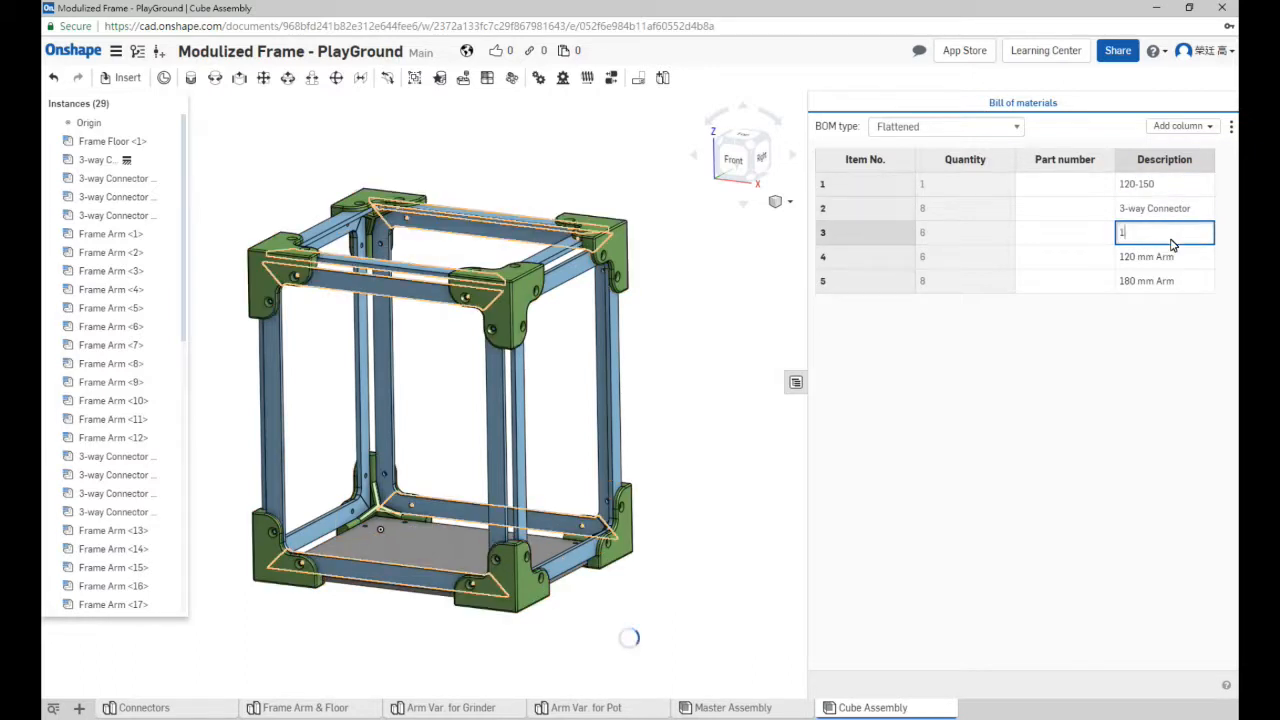
{"action": "type", "text": "150 mm Arm"}
{"action": "key", "text": "Return"}
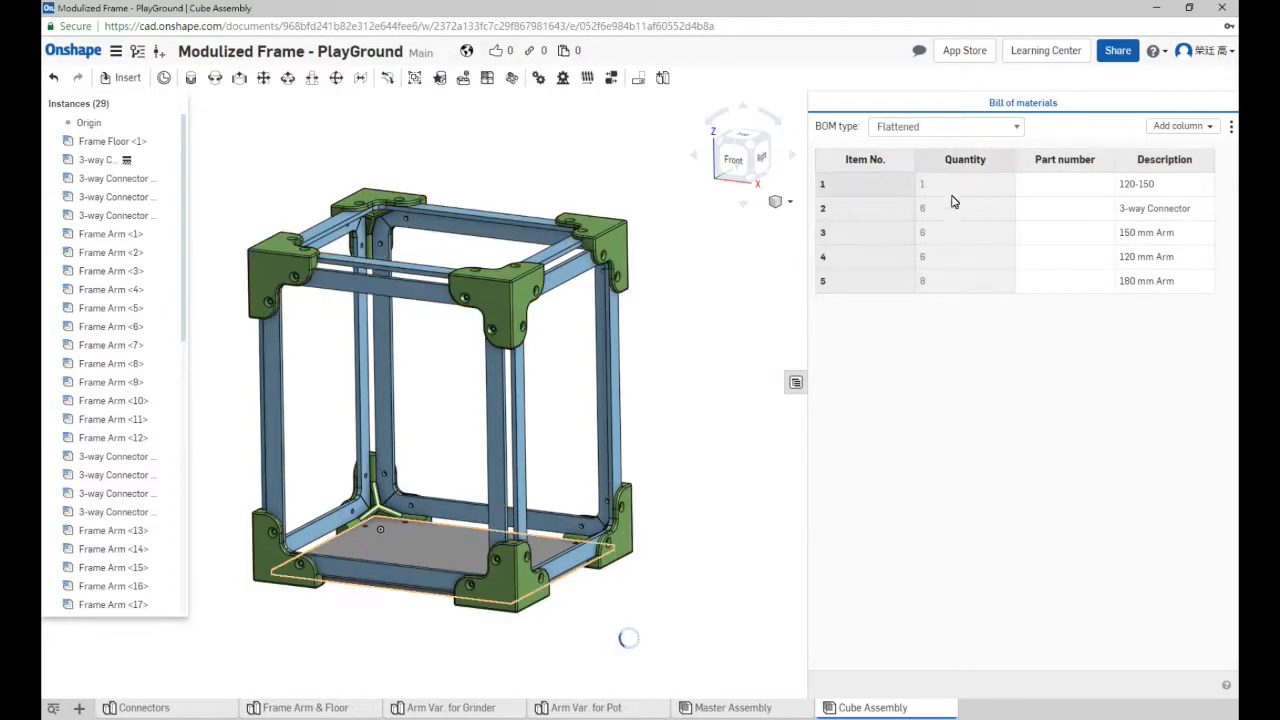